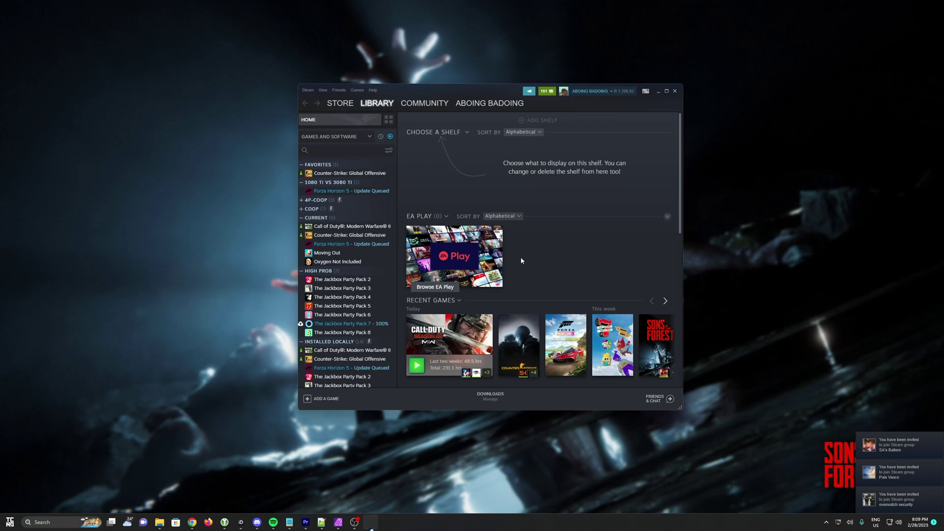
# - Search the Steam library for "sons", check the local files options of Sons Of The Forest and open the game's library page
pyautogui.click(350, 153)
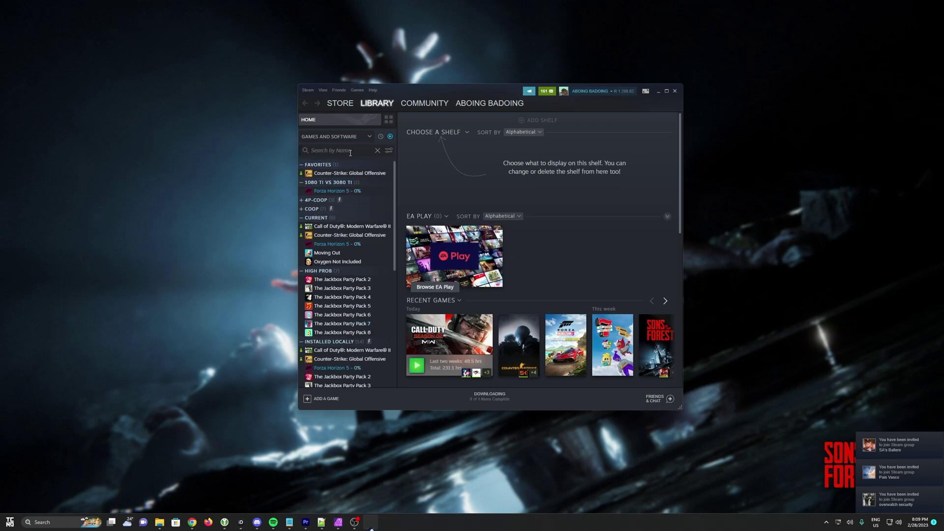
pyautogui.write('sons')
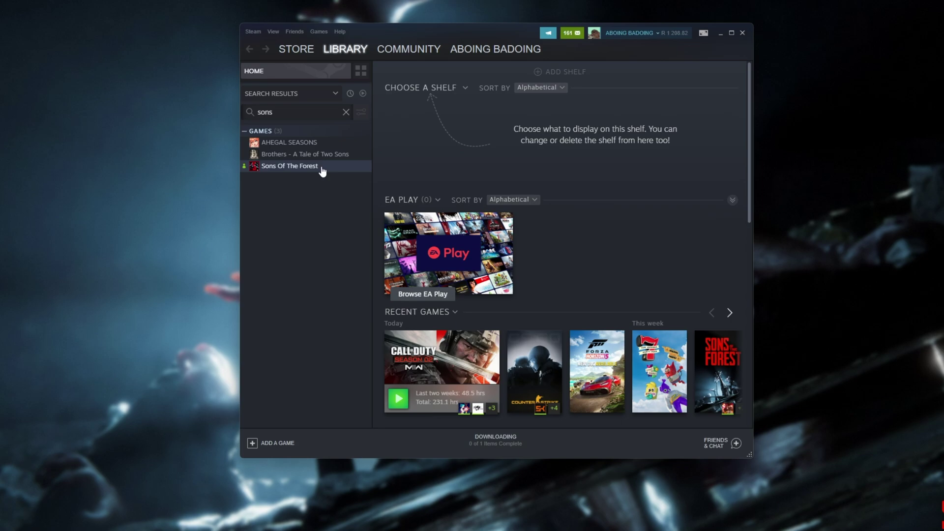
pyautogui.rightClick(322, 169)
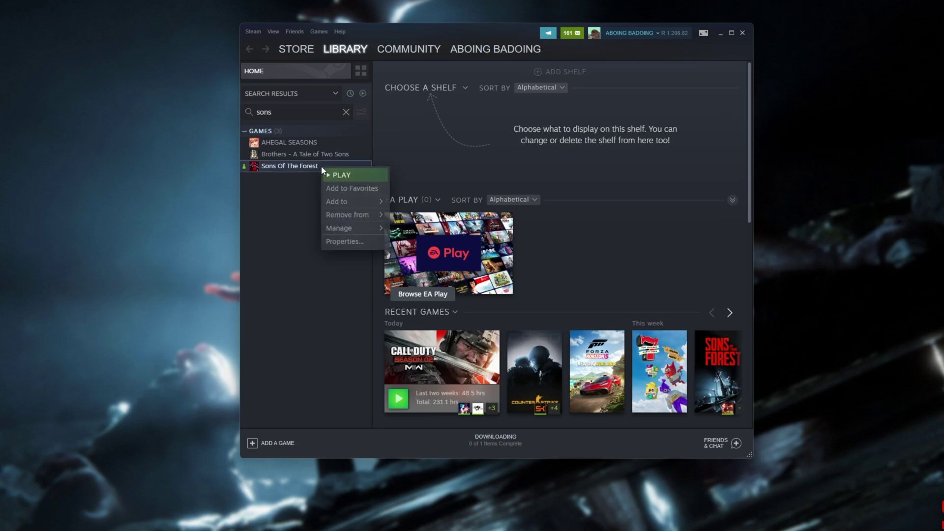
pyautogui.click(352, 244)
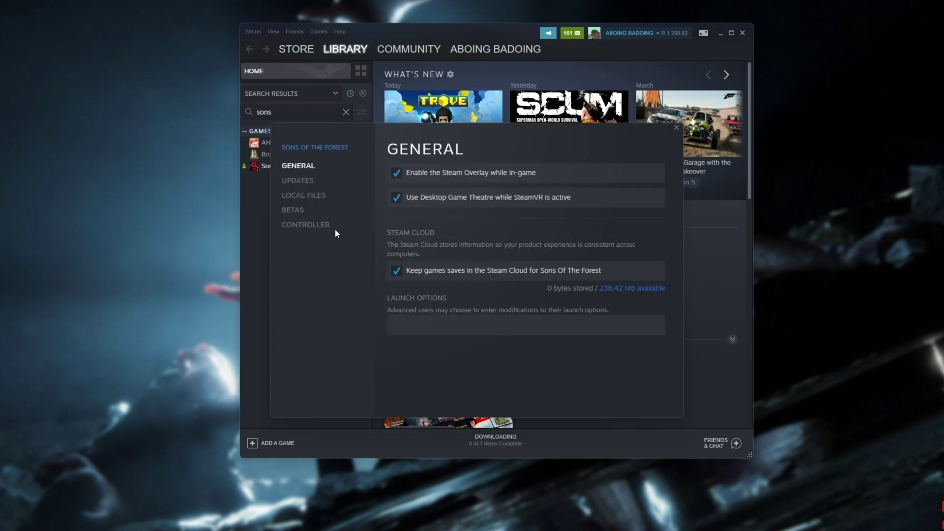
pyautogui.click(307, 196)
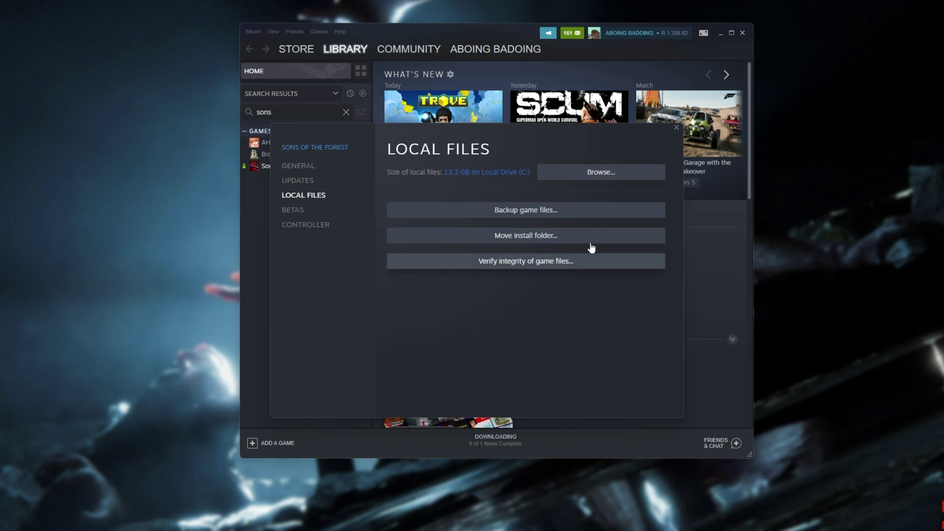
pyautogui.click(676, 128)
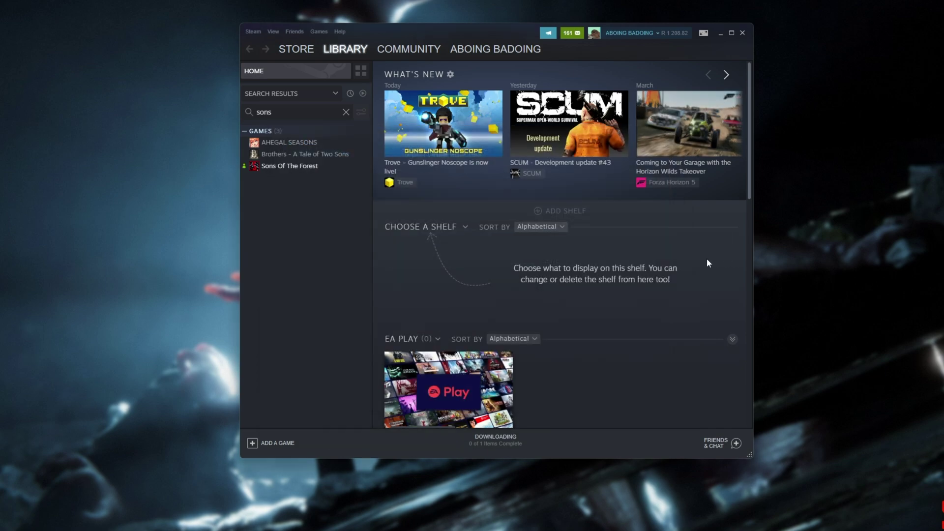
pyautogui.click(310, 166)
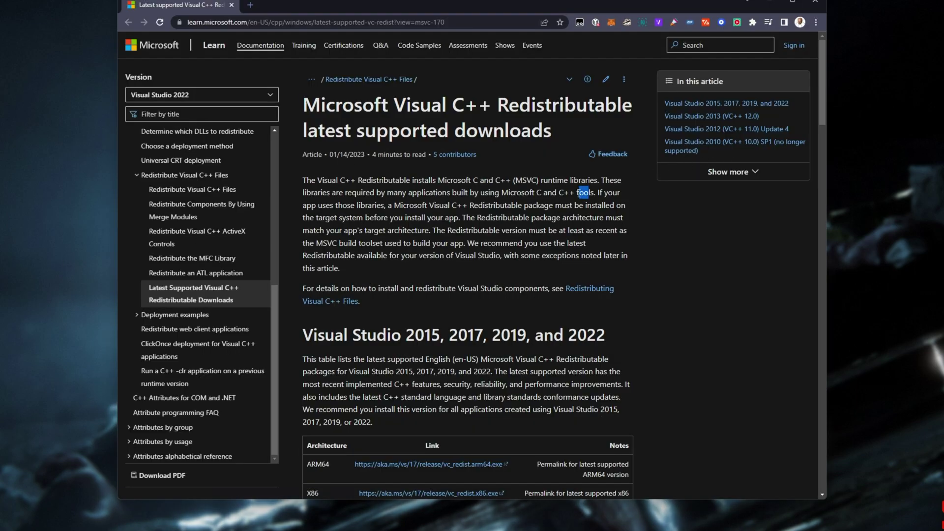
# - Switch to the browser and examine the Visual Studio 2015, 2017, 2019, and 2022 section of the Visual C++ Redistributable page in full screen
pyautogui.press('F11')
pyautogui.moveTo(261, 266); pyautogui.dragTo(355, 266)
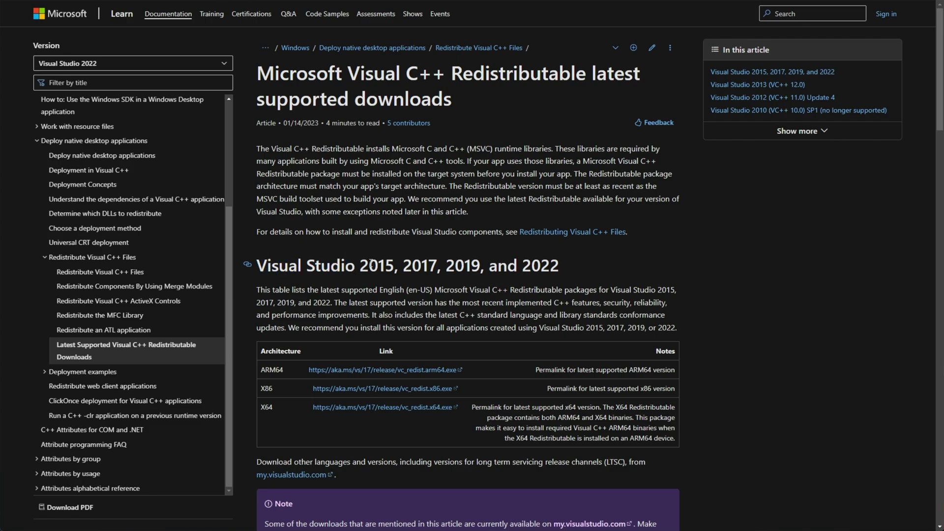
pyautogui.doubleClick(376, 266)
pyautogui.doubleClick(420, 266)
pyautogui.doubleClick(465, 265)
pyautogui.doubleClick(540, 265)
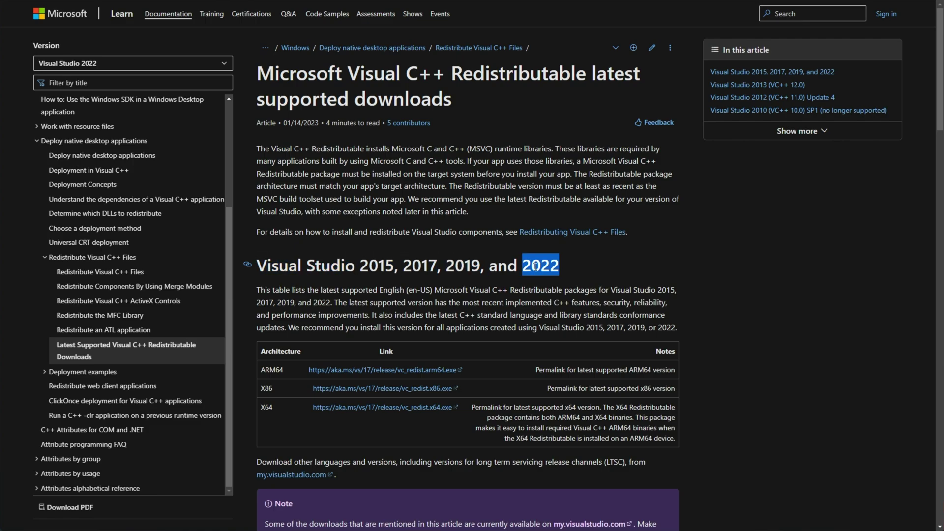
pyautogui.middleClick(506, 325)
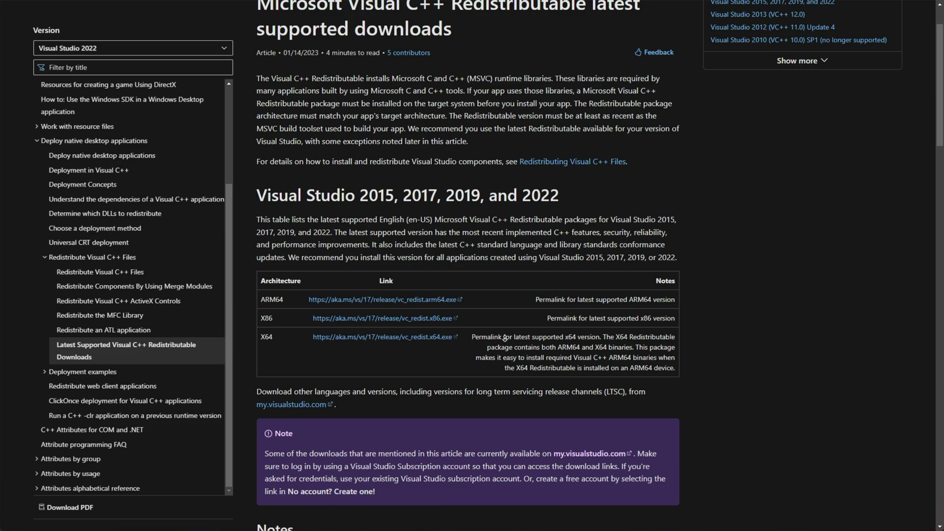
# - Download the X64 Visual C++ Redistributable, launch VC_redist.x64.exe and close its setup without repairing or uninstalling
pyautogui.click(266, 334)
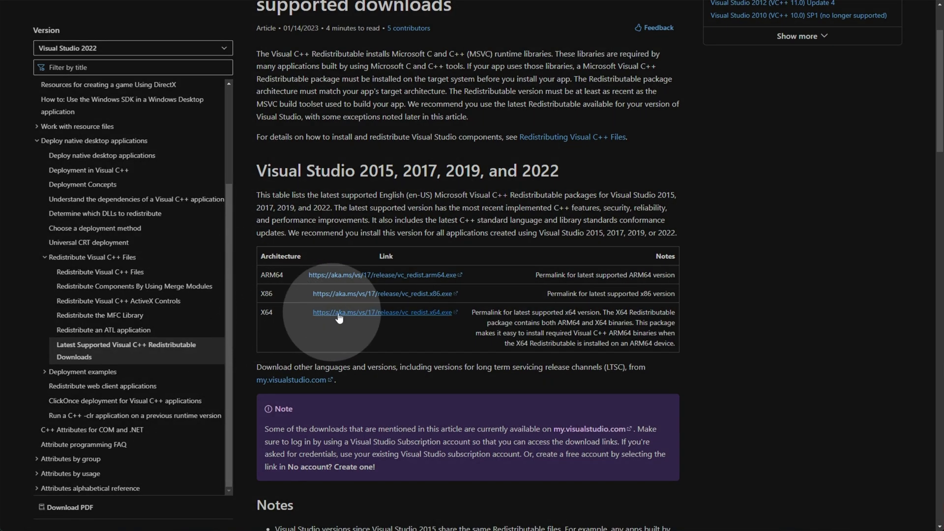
pyautogui.click(339, 317)
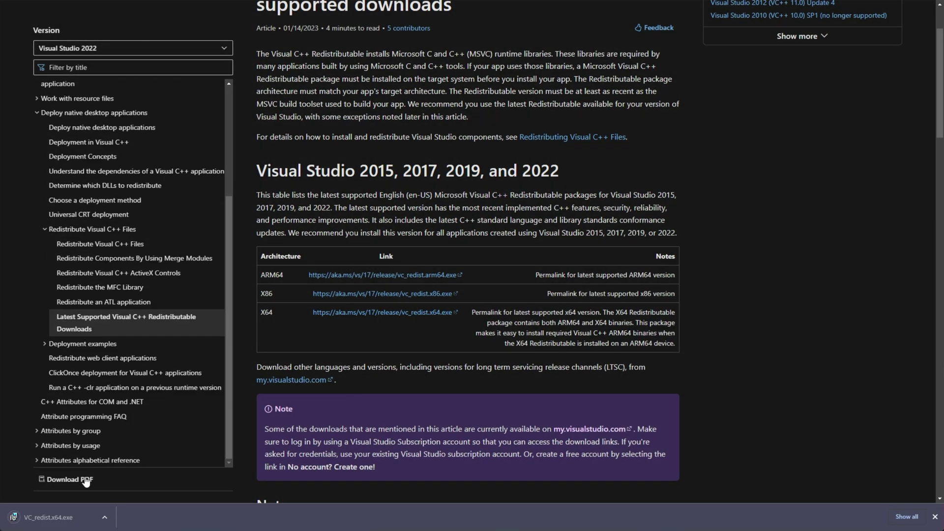
pyautogui.click(62, 516)
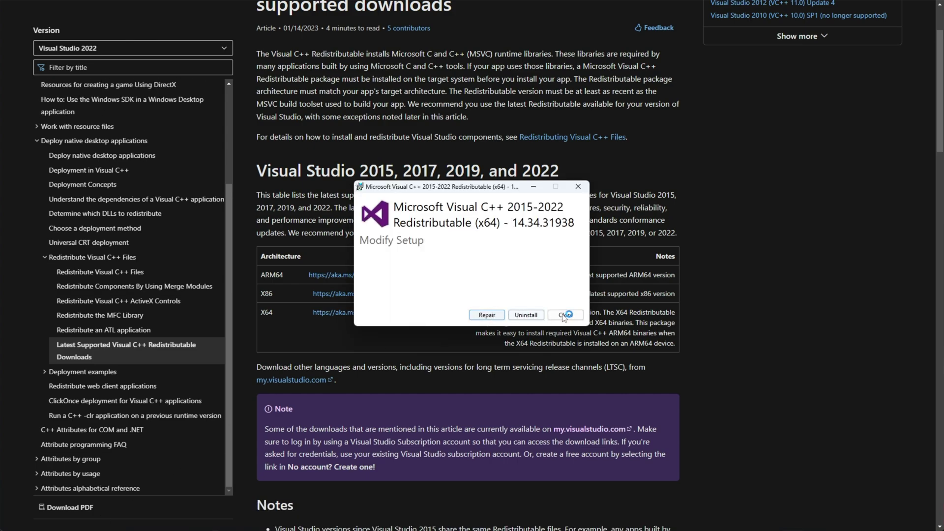
pyautogui.click(564, 316)
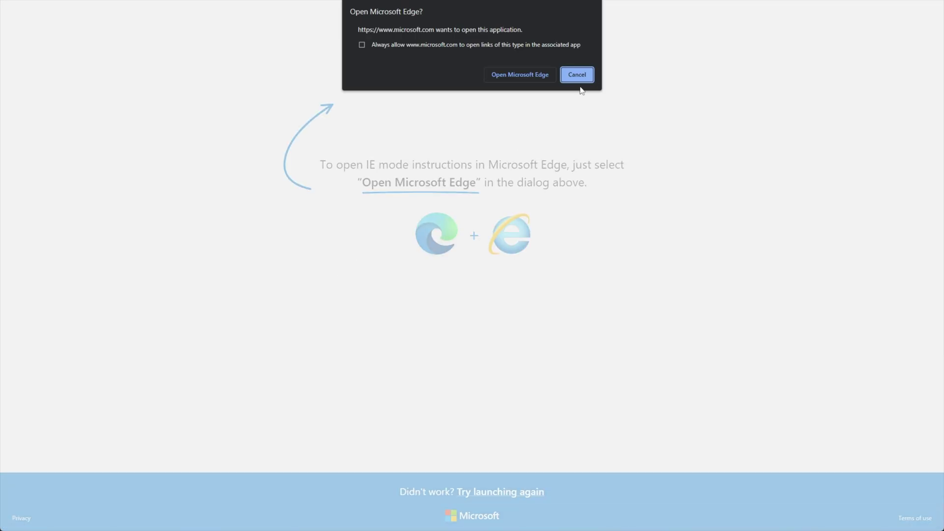
# - Decline opening Microsoft Edge and download the DirectX End-User Runtime Web Installer in English
pyautogui.click(577, 74)
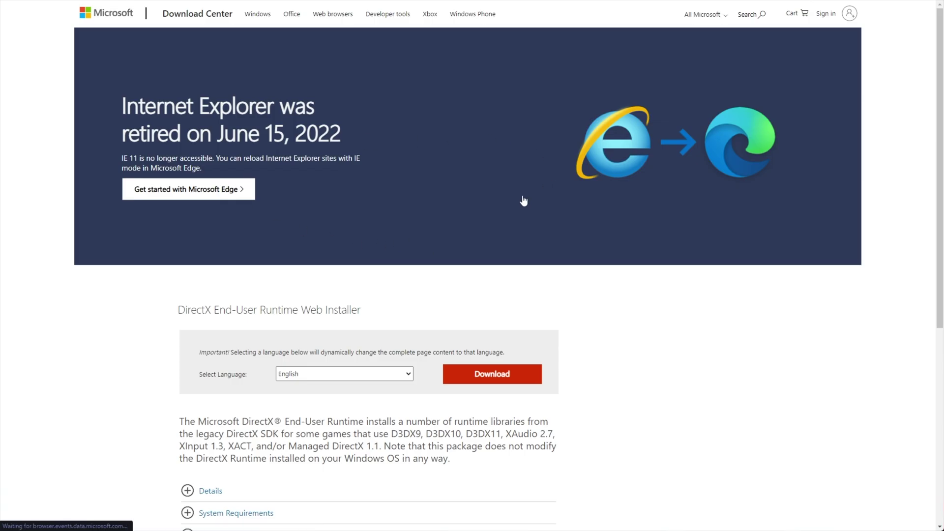
pyautogui.scroll(-2, 411, 285)
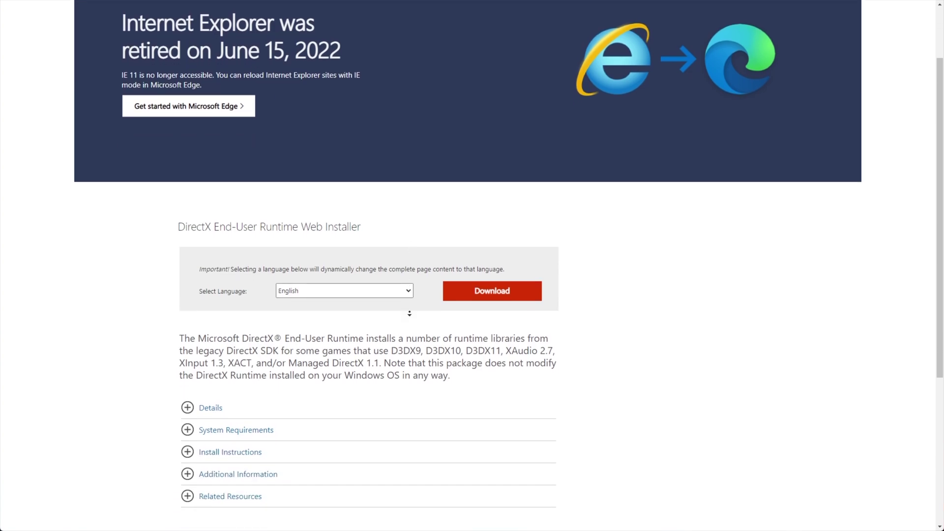
pyautogui.scroll(-3, 409, 313)
pyautogui.click(486, 170)
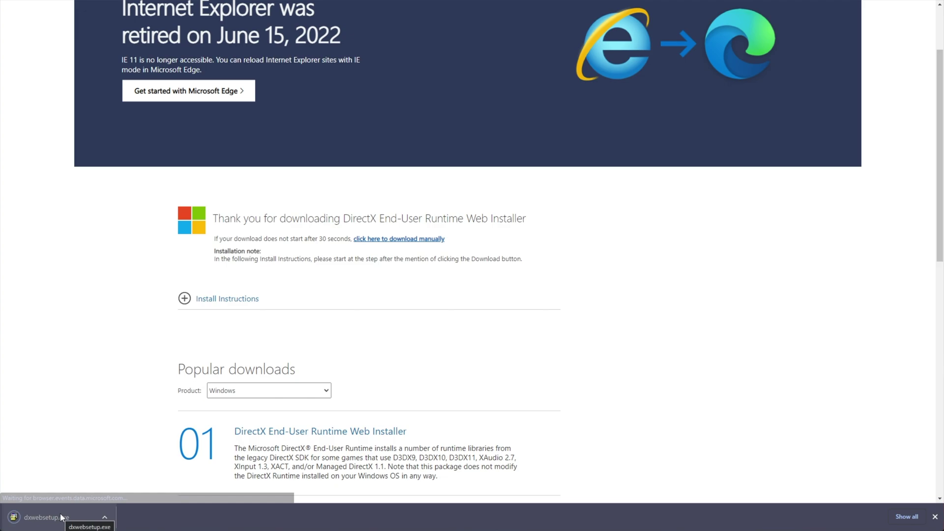
# - Run dxwebsetup.exe, accepting the license agreement and leaving out the Bing Bar, to install the DirectX runtime components
pyautogui.click(60, 513)
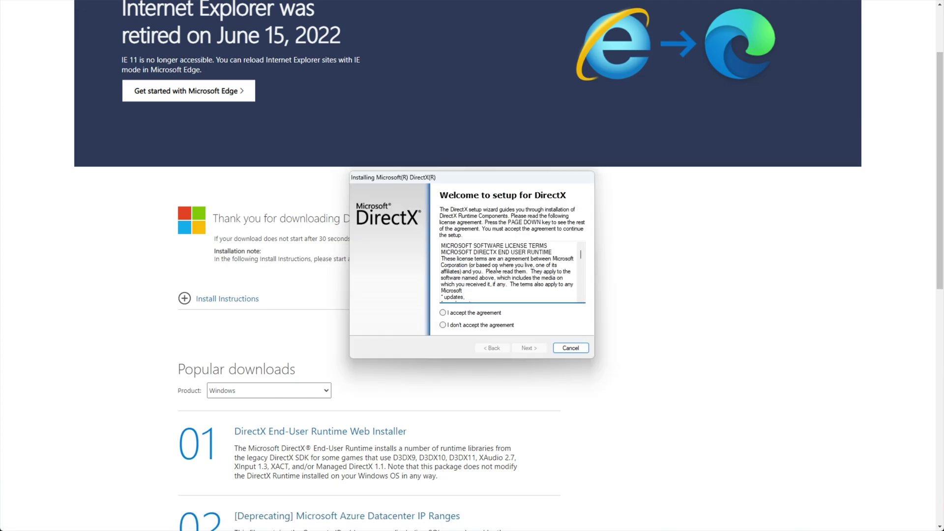
pyautogui.click(472, 313)
pyautogui.click(540, 348)
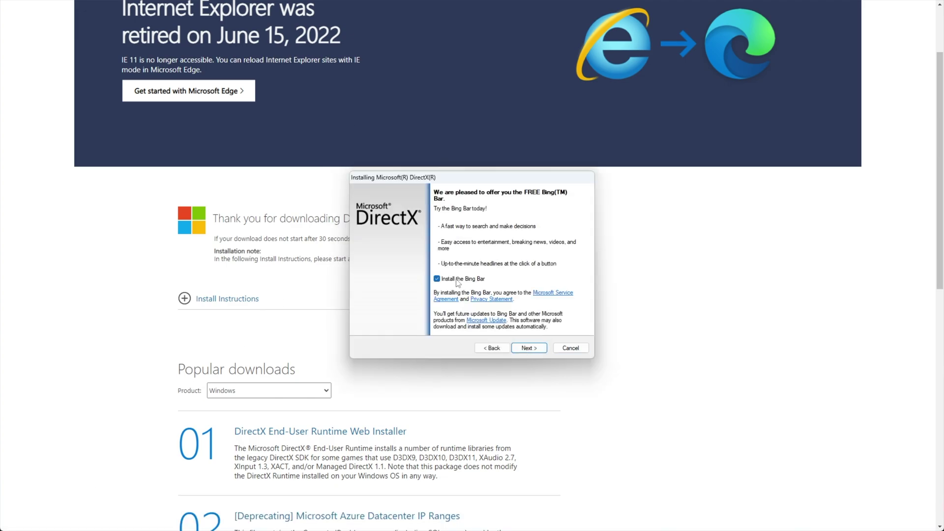
pyautogui.click(458, 281)
pyautogui.click(526, 348)
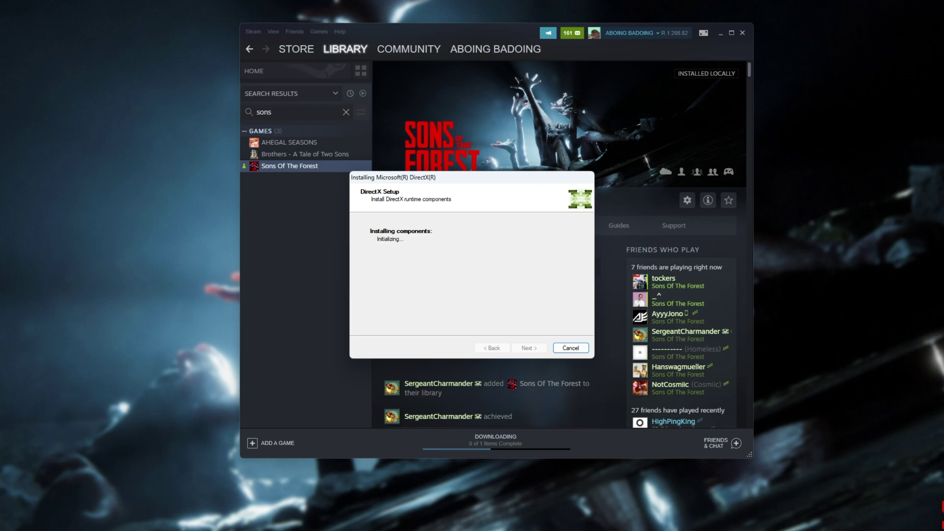
pyautogui.click(524, 342)
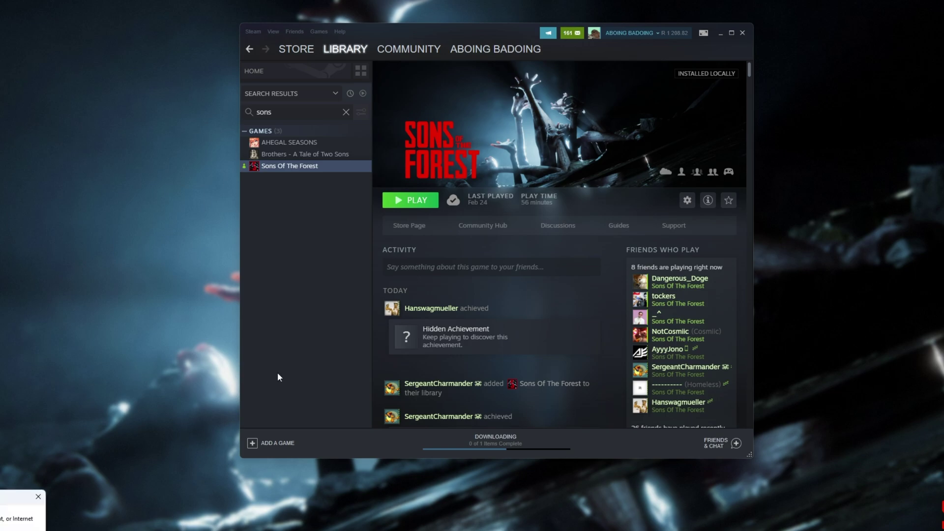
# - Open the Roaming application data folder by running %AppData% from the Windows Run dialog
pyautogui.press('super+r')
pyautogui.press('BackSpace')
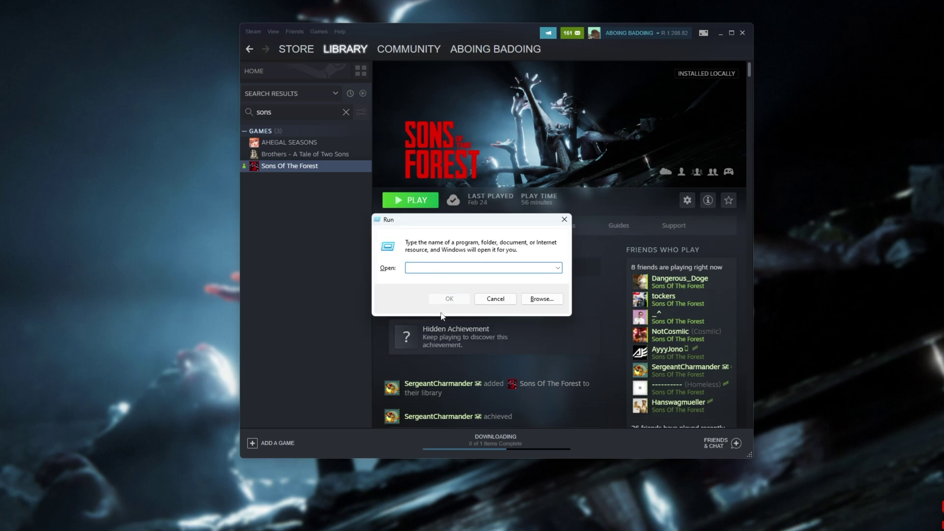
pyautogui.write('%AppData%')
pyautogui.press('Return')
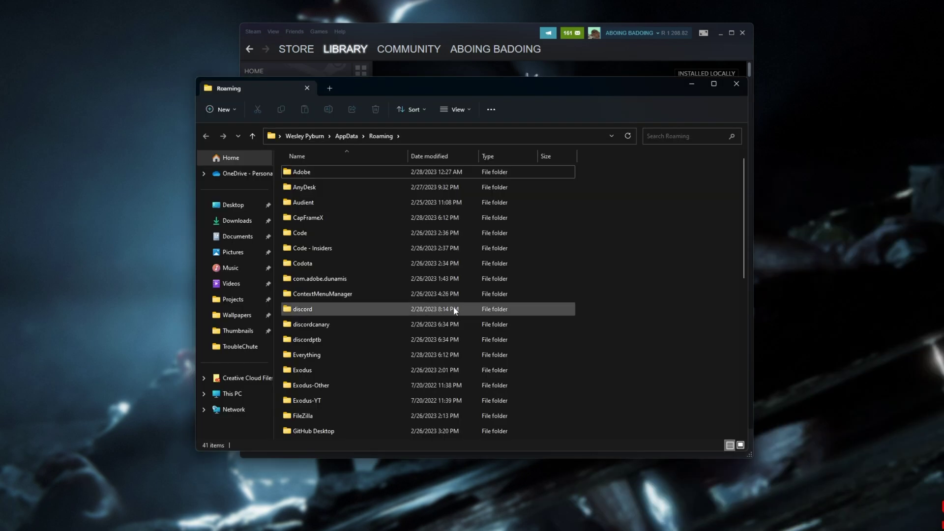
# - Go up to the AppData folder and open the Endnight folder inside LocalLow
pyautogui.click(352, 139)
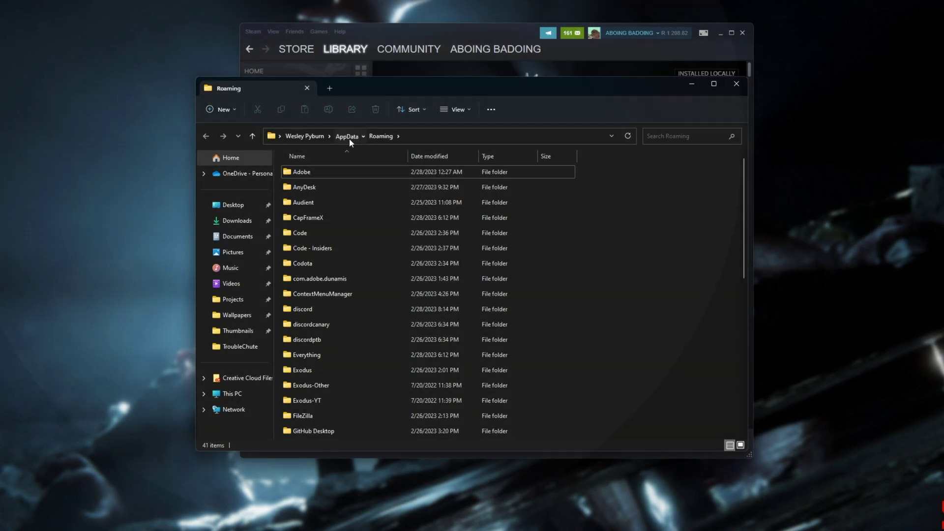
pyautogui.click(349, 137)
pyautogui.click(307, 182)
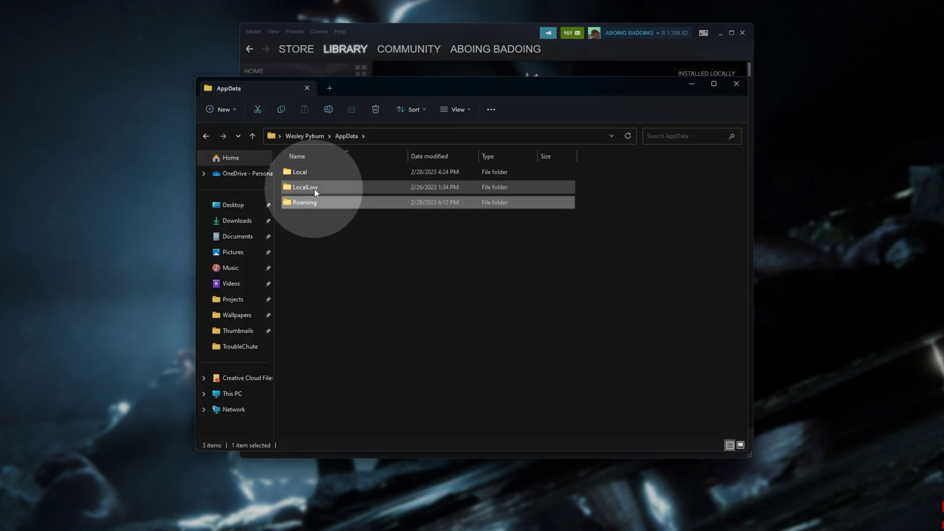
pyautogui.doubleClick(314, 188)
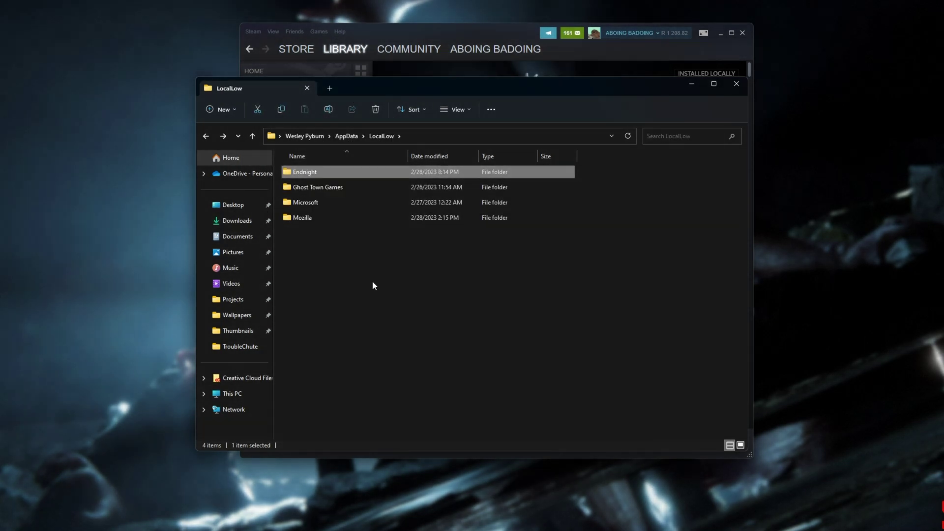
pyautogui.doubleClick(334, 177)
pyautogui.click(332, 174)
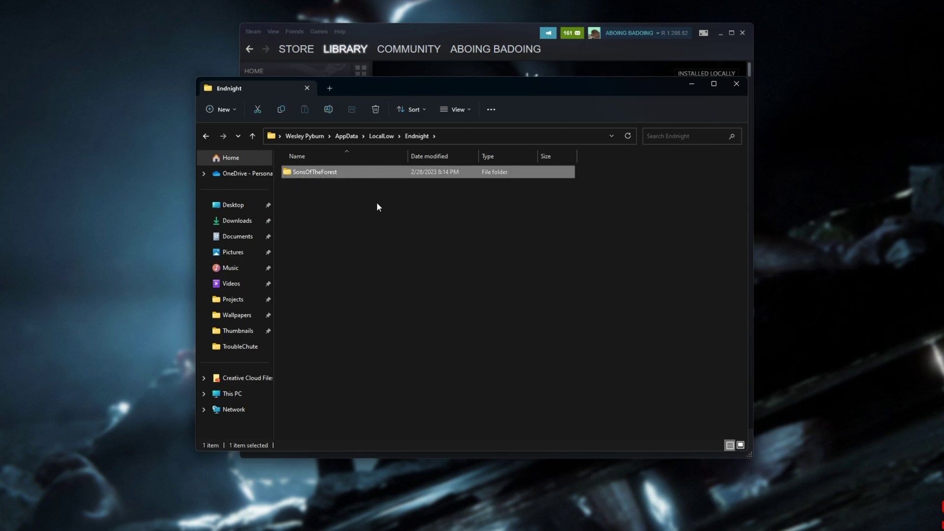
# - Rename the SonsOfTheForest folder as SonsOfTheForest1
pyautogui.click(364, 172)
pyautogui.press('F2')
pyautogui.press('End')
pyautogui.write('1')
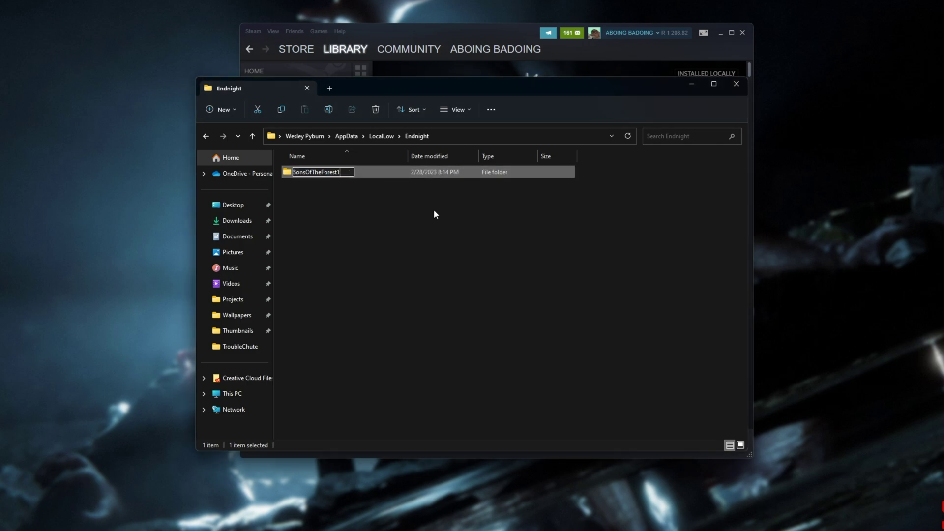
pyautogui.press('Return')
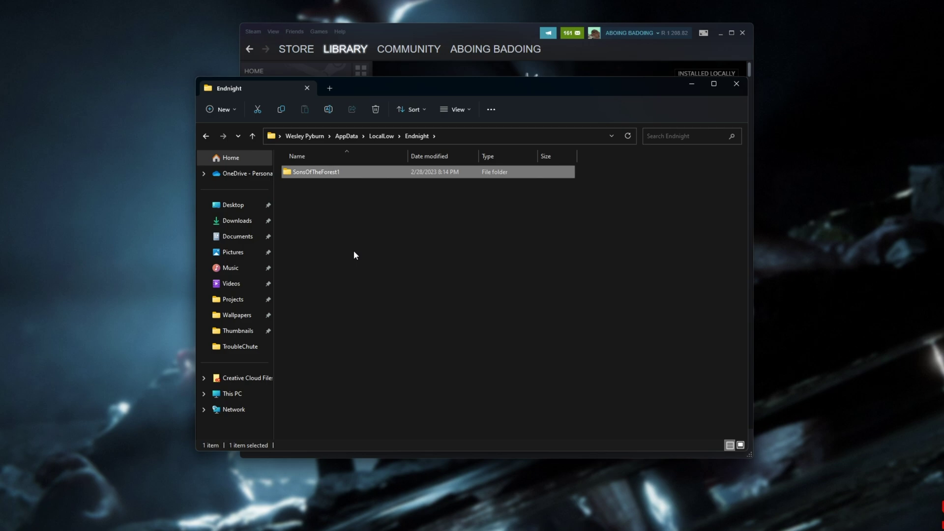
# - Switch back to Steam and browse the local files of Sons Of The Forest
pyautogui.moveTo(477, 32); pyautogui.dragTo(419, 55)
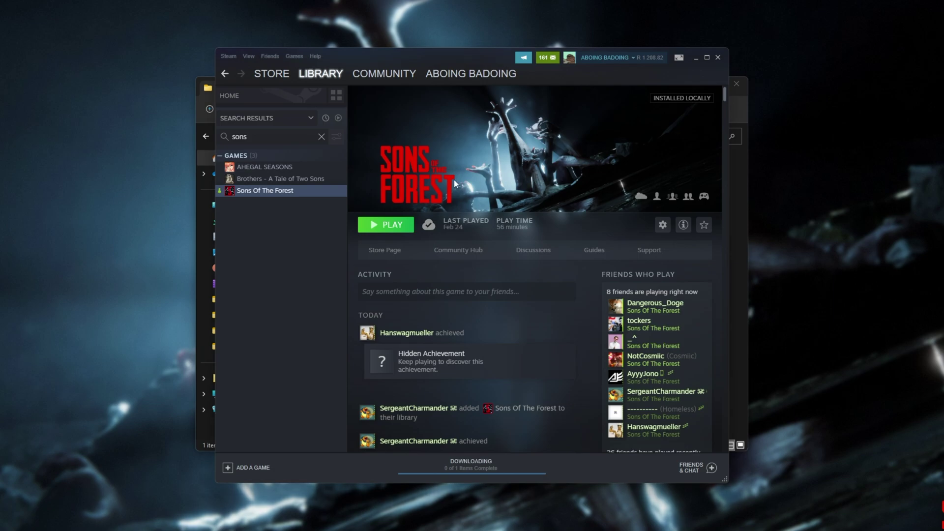
pyautogui.rightClick(287, 193)
pyautogui.moveTo(337, 257)
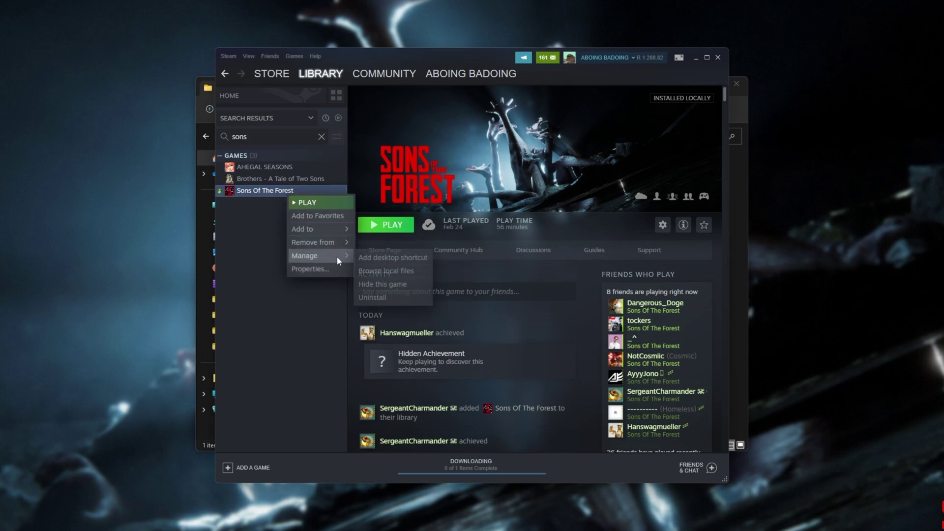
pyautogui.click(396, 271)
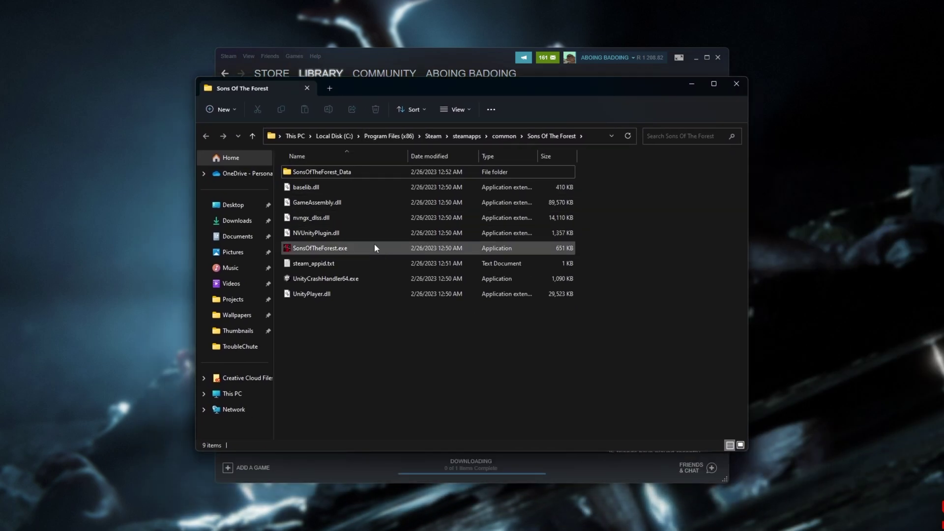
# - Run SonsOfTheForest.exe from the game's install folder as administrator
pyautogui.click(374, 243)
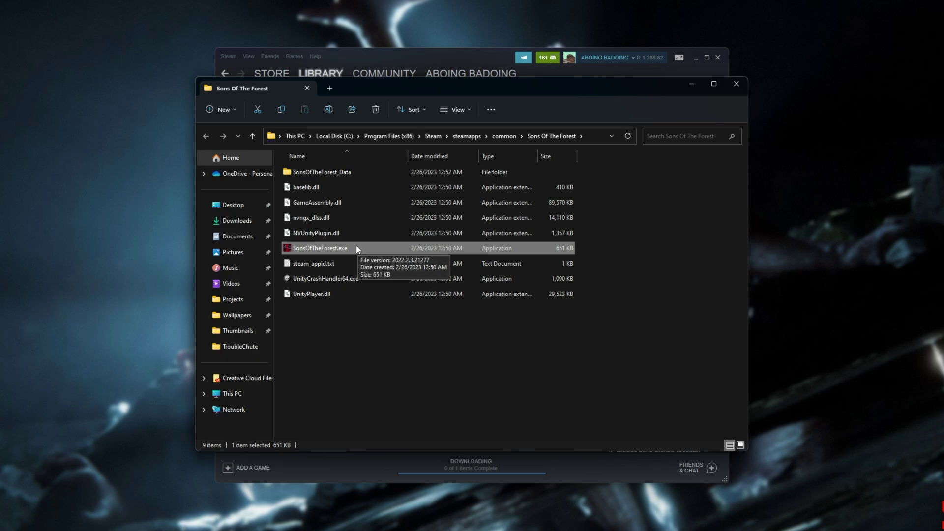
pyautogui.rightClick(356, 247)
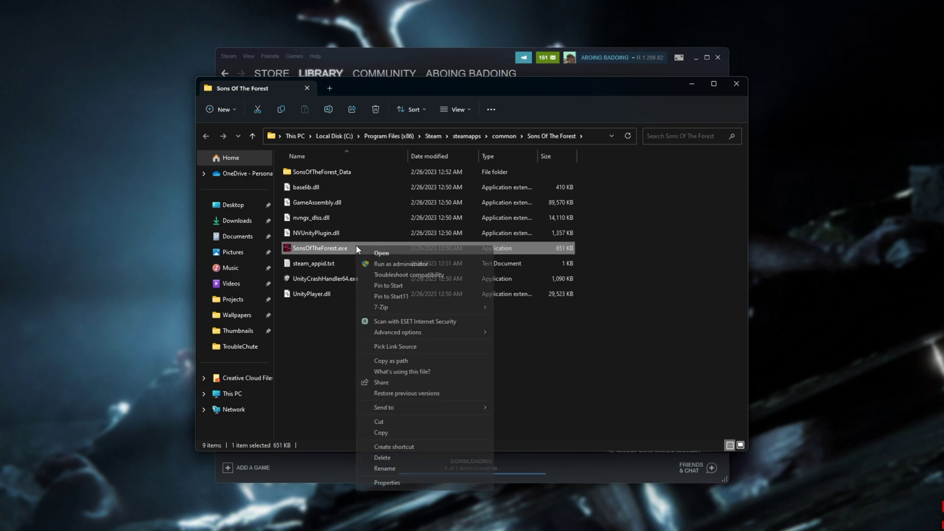
pyautogui.click(400, 264)
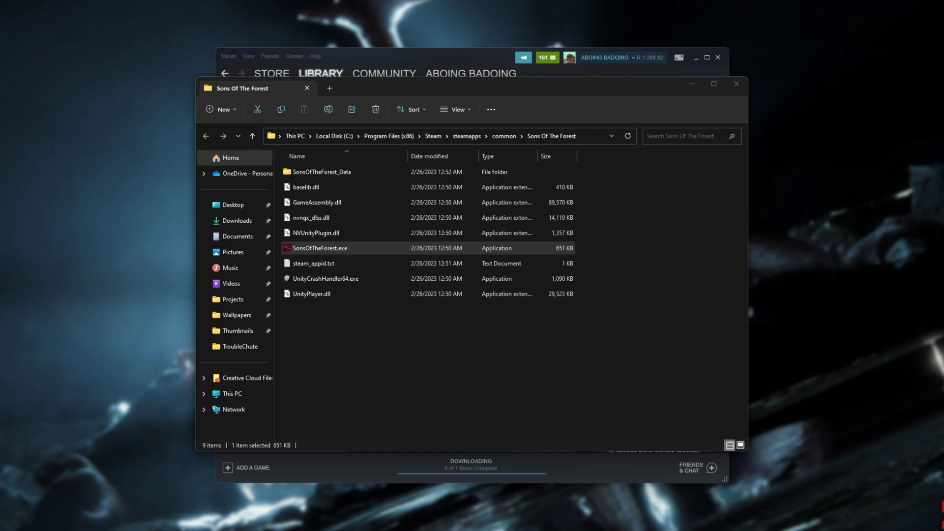
# - Switch back to Steam, open the properties of Sons Of The Forest and try the launch options -dx12, -dx11 and -d3d11
pyautogui.click(484, 55)
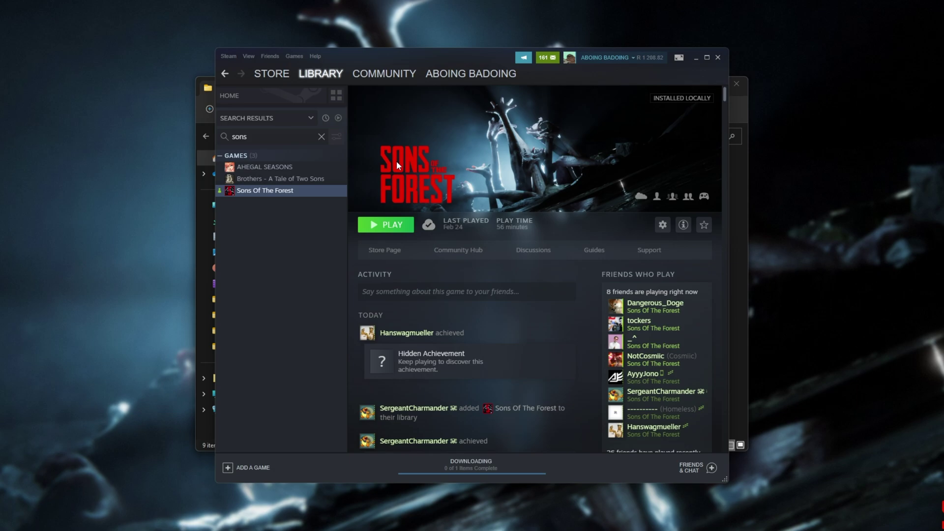
pyautogui.rightClick(286, 189)
pyautogui.click(320, 261)
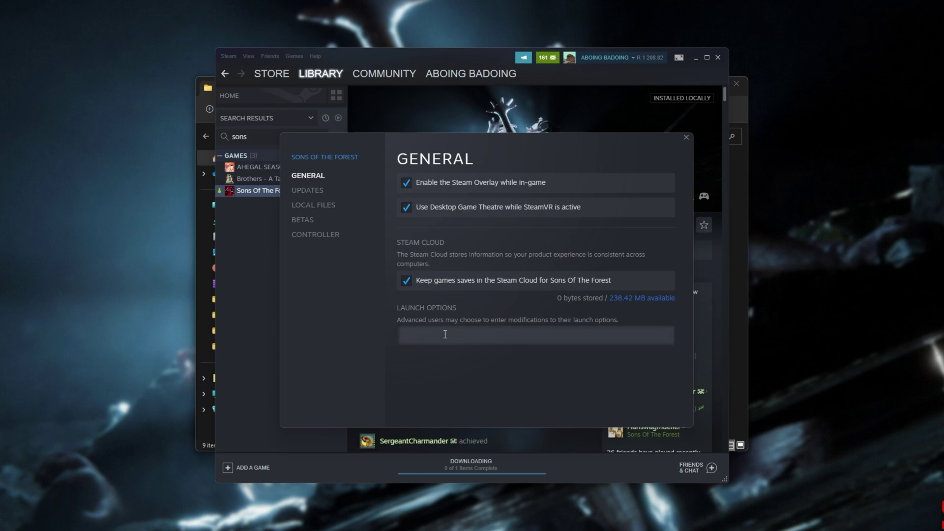
pyautogui.write('-dx12')
pyautogui.press('BackSpace')
pyautogui.write('1')
pyautogui.press('BackSpace')
pyautogui.press('BackSpace')
pyautogui.press('BackSpace')
pyautogui.write('3d11')
# - Clear the launch options of Sons Of The Forest and close its properties
pyautogui.hotkey('ctrl', 'a')
pyautogui.press('BackSpace')
pyautogui.click(686, 137)
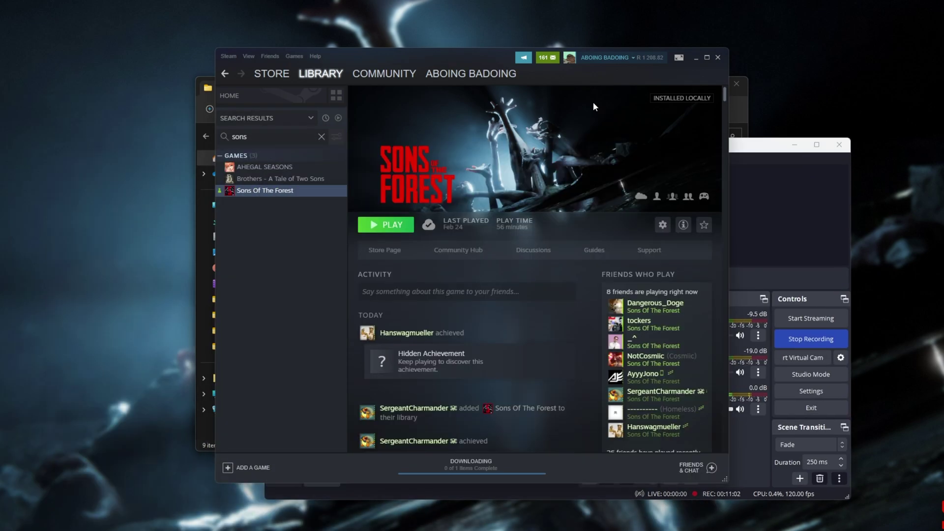
# - Switch to OBS Studio, look over the MAIN, ANY FULLSCREEN and neighbouring capture sources, and minimize its window
pyautogui.click(767, 148)
pyautogui.click(520, 395)
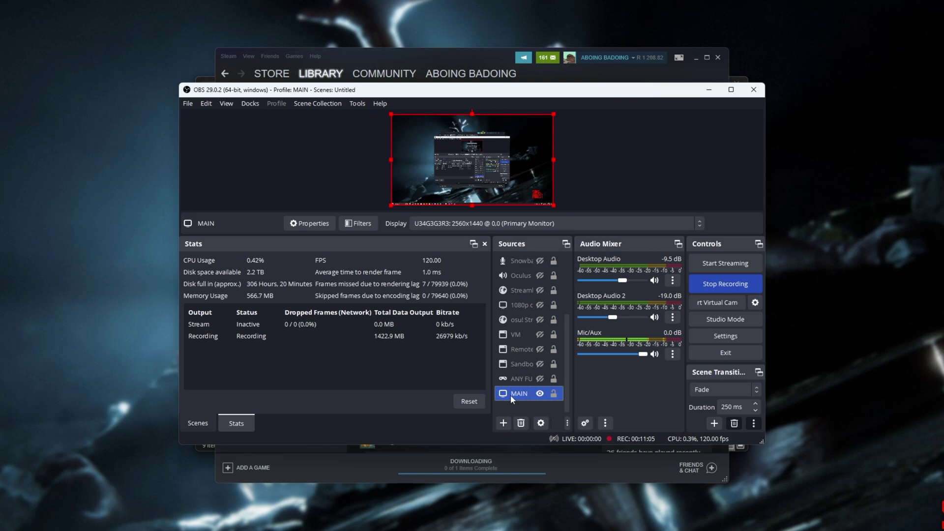
pyautogui.click(517, 380)
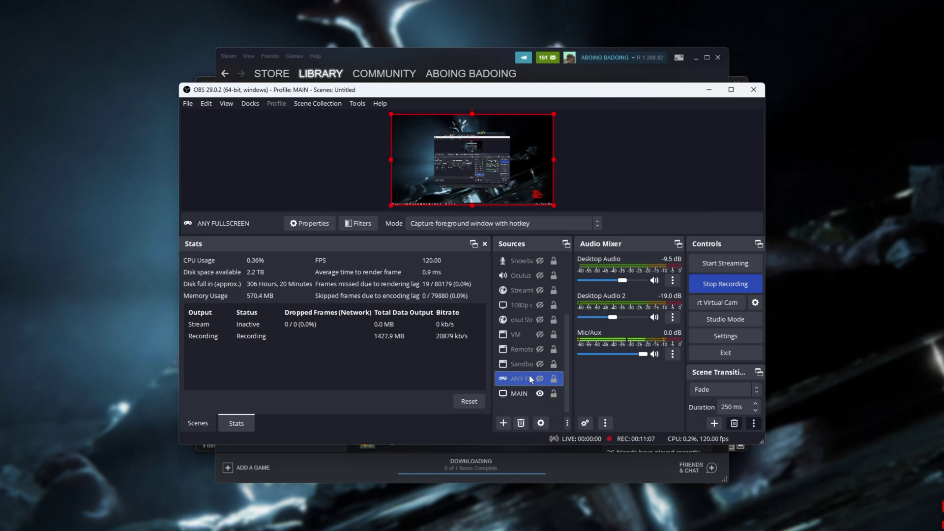
pyautogui.keyDown('ctrl'); pyautogui.click(546, 364); pyautogui.keyUp('ctrl')
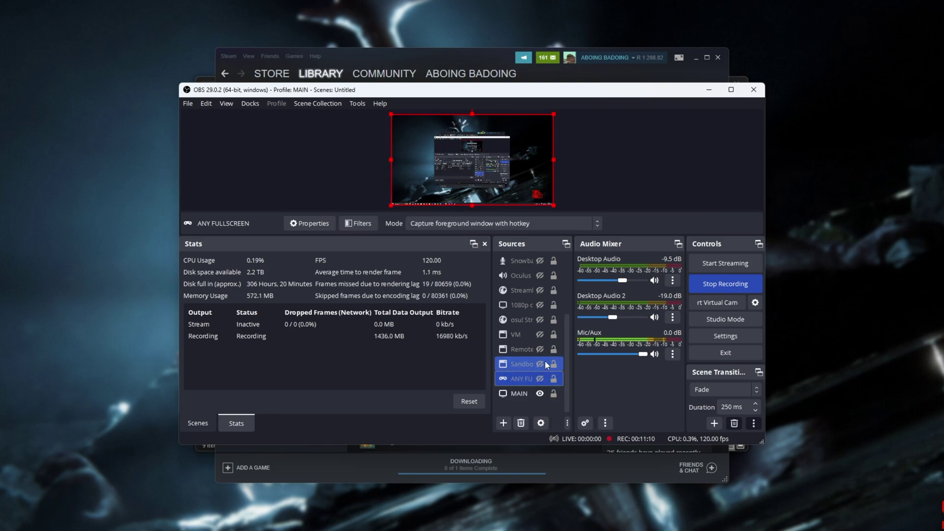
pyautogui.keyDown('ctrl'); pyautogui.click(546, 364); pyautogui.keyUp('ctrl')
pyautogui.click(708, 89)
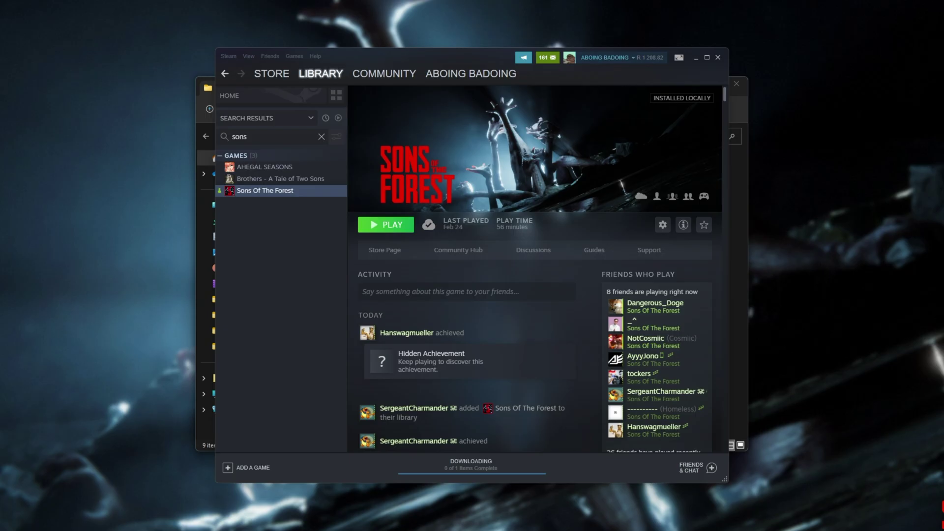
# - Switch to Discord and open the Game Overlay page in its user settings
pyautogui.click(140, 512)
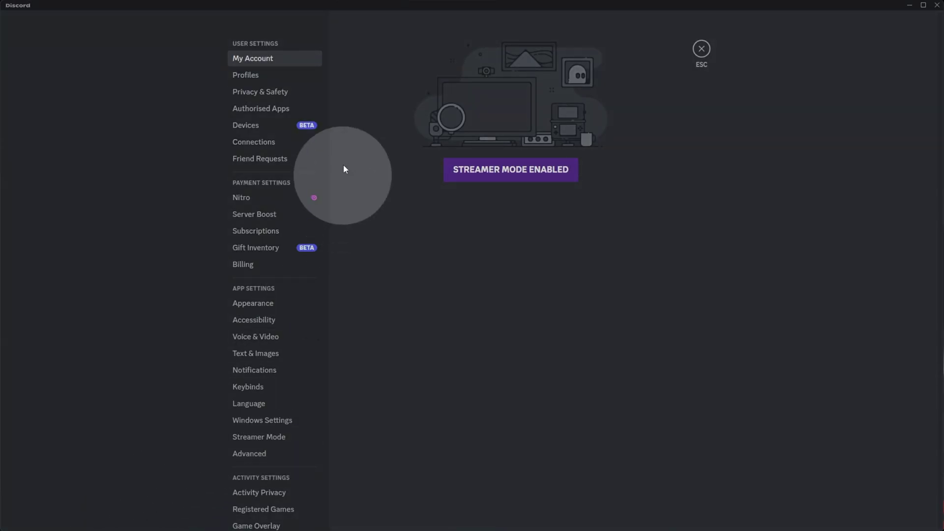
pyautogui.scroll(-3, 251, 352)
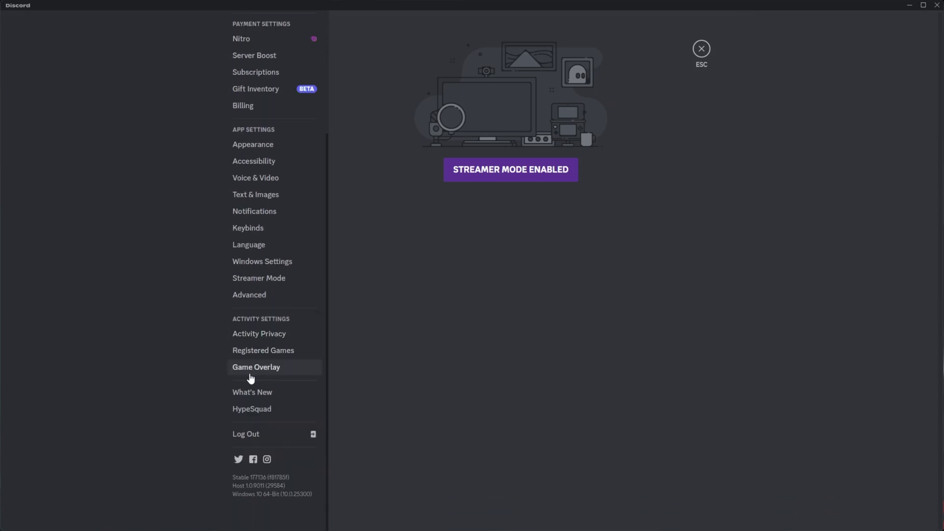
pyautogui.click(269, 369)
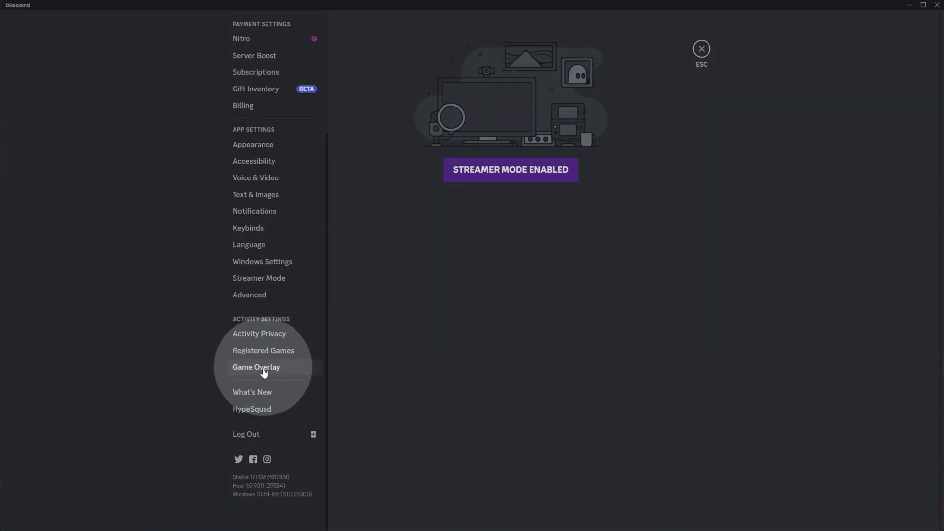
pyautogui.click(266, 369)
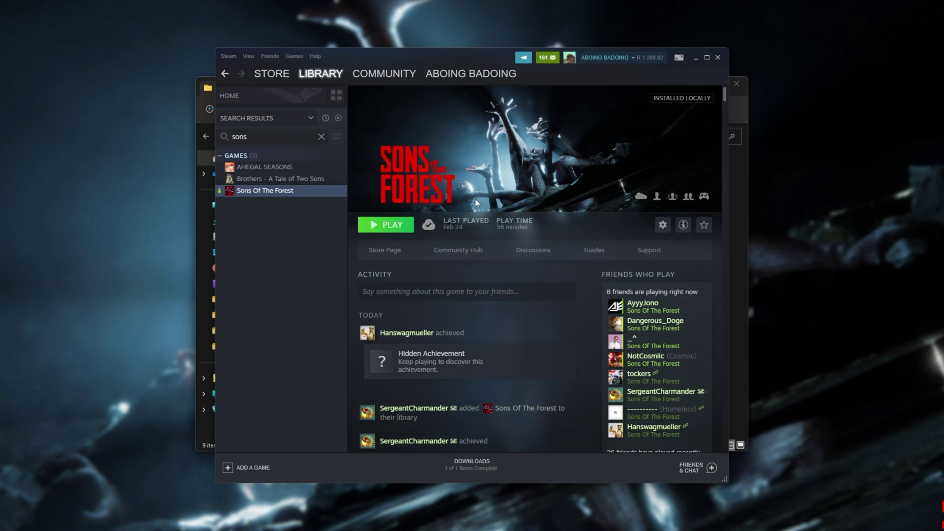
# - Search Windows for the graphics settings and open the Graphics page with the custom settings for applications
pyautogui.press('super')
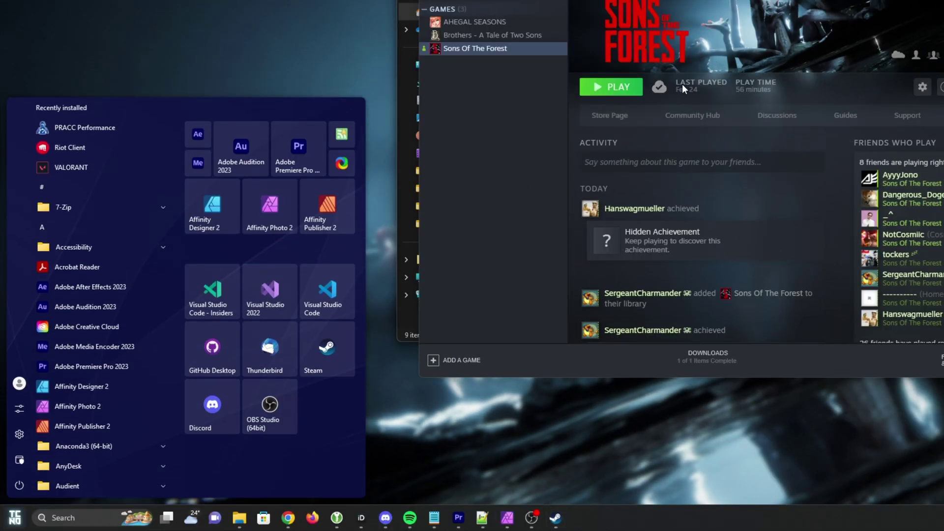
pyautogui.write('graphics')
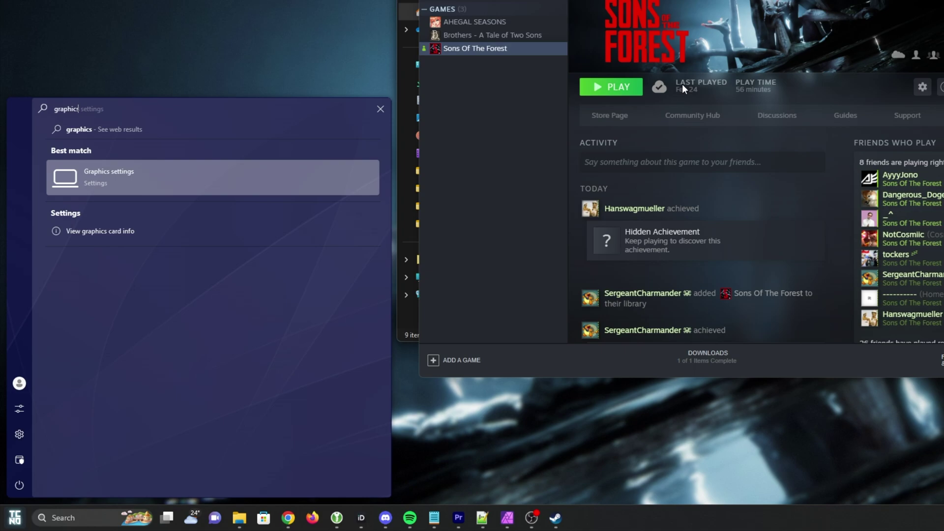
pyautogui.press('Return')
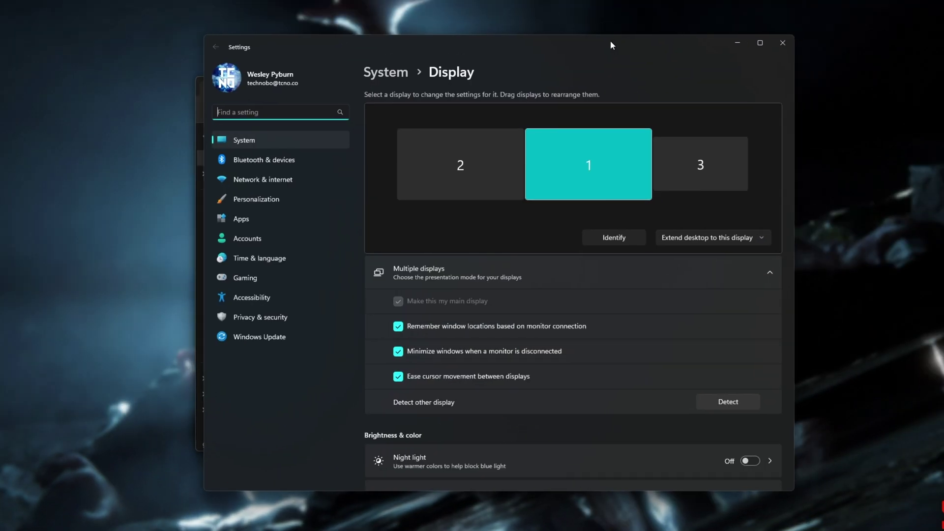
pyautogui.moveTo(611, 45); pyautogui.dragTo(584, 46)
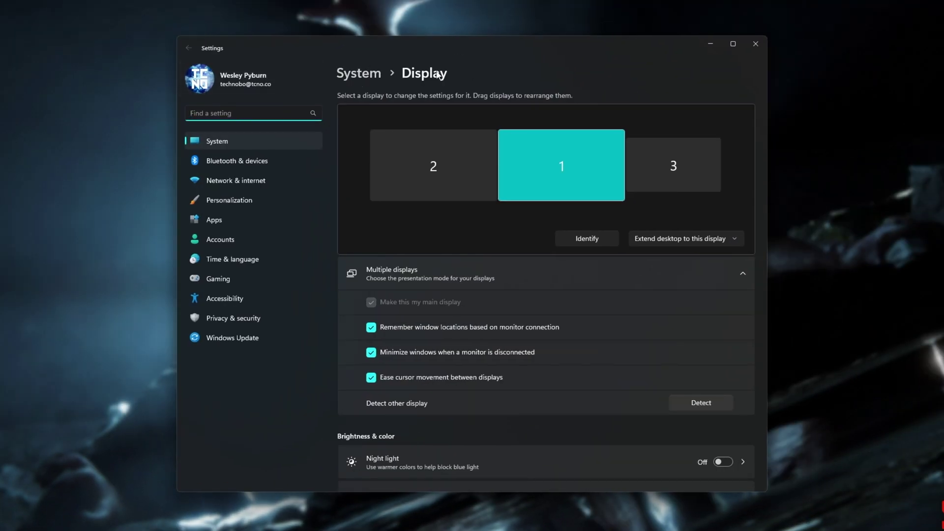
pyautogui.scroll(-10, 495, 176)
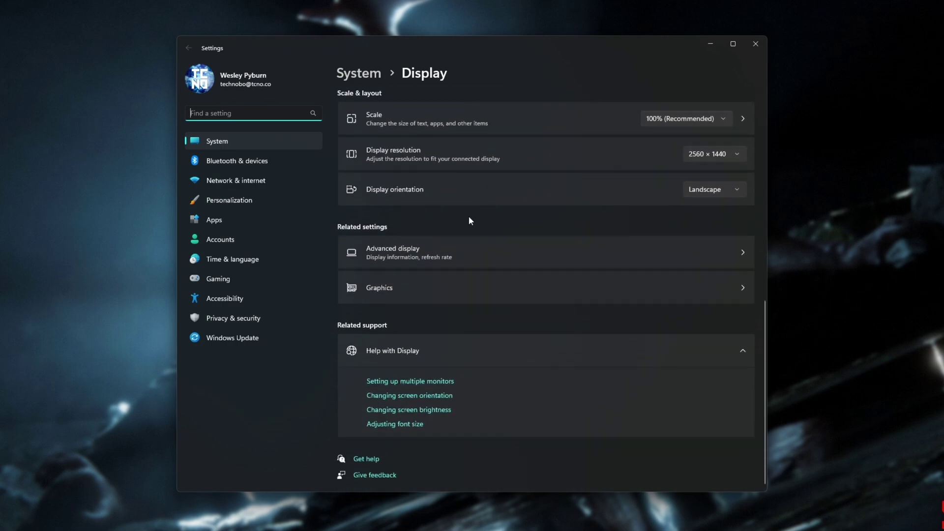
pyautogui.click(472, 289)
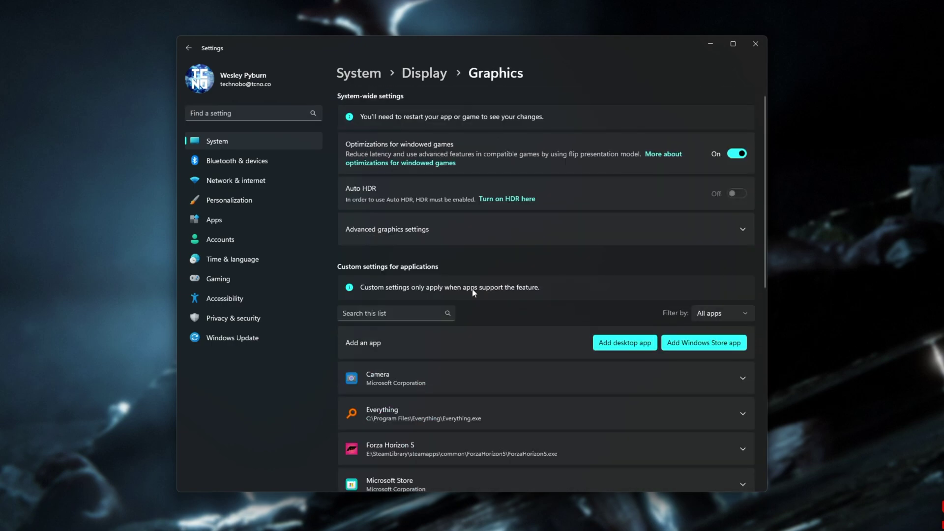
pyautogui.scroll(-3, 474, 290)
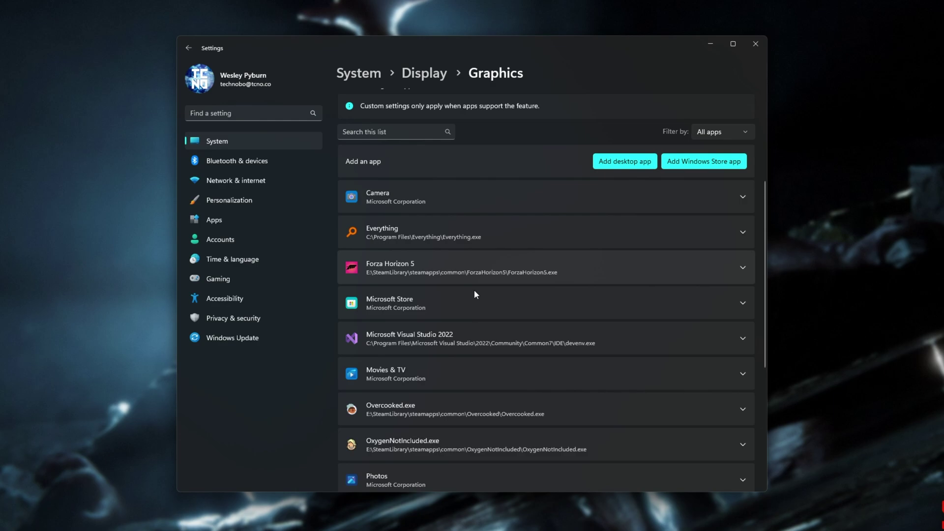
pyautogui.scroll(1, 475, 292)
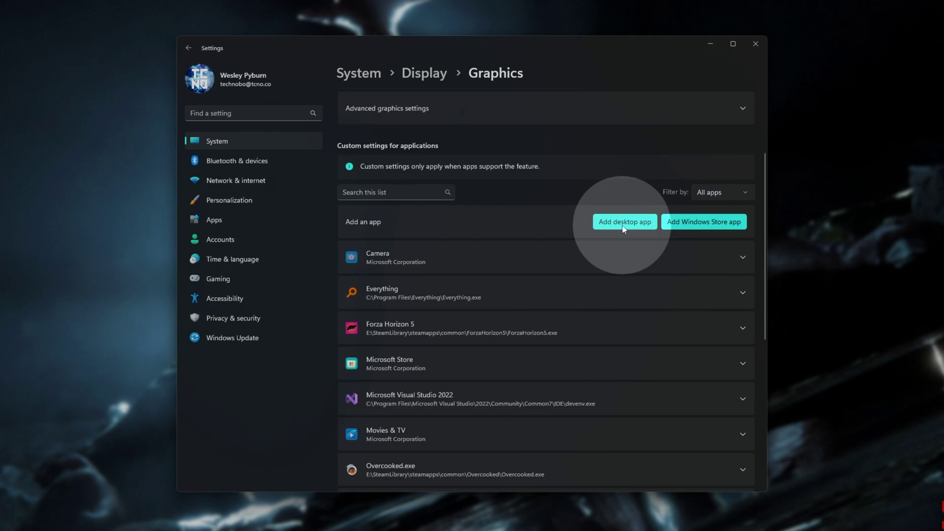
# - Start adding a desktop app, browse the local files of Sons Of The Forest from Steam and copy the install folder's path
pyautogui.click(623, 225)
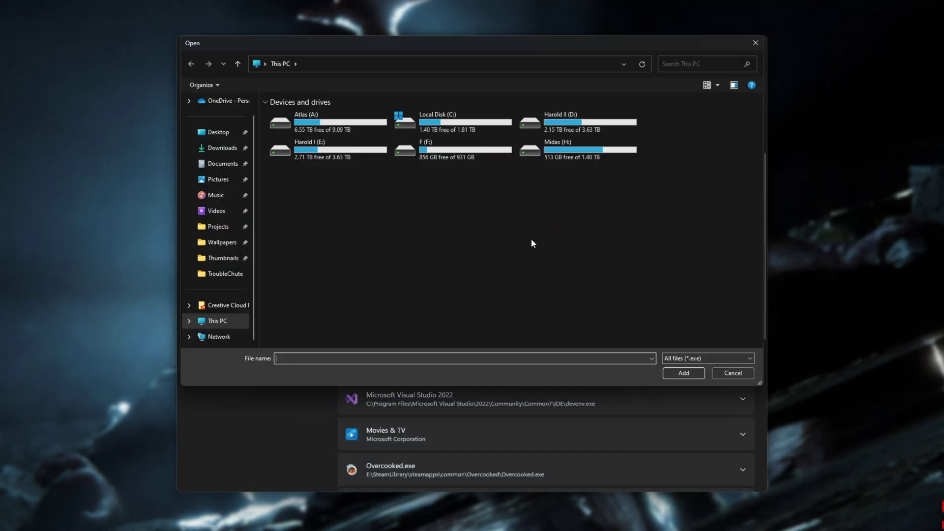
pyautogui.moveTo(465, 53); pyautogui.dragTo(464, 100)
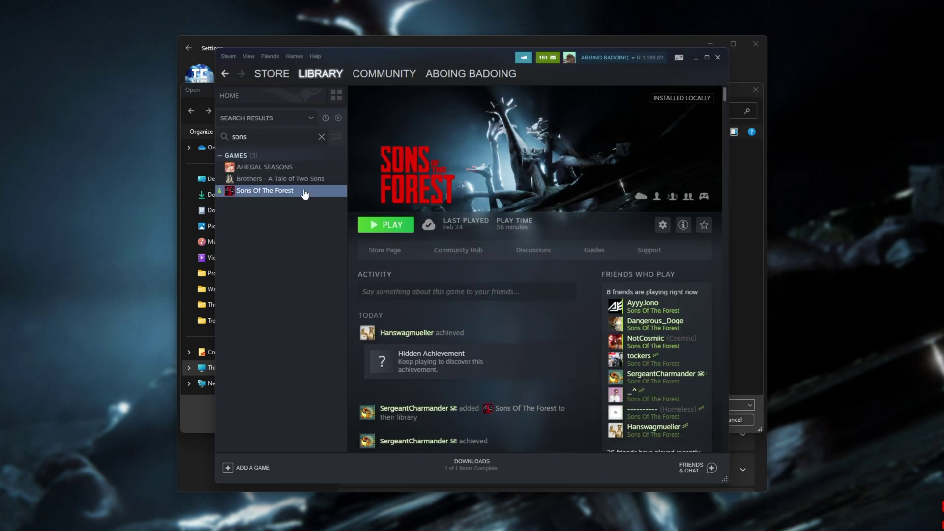
pyautogui.rightClick(303, 190)
pyautogui.moveTo(347, 255)
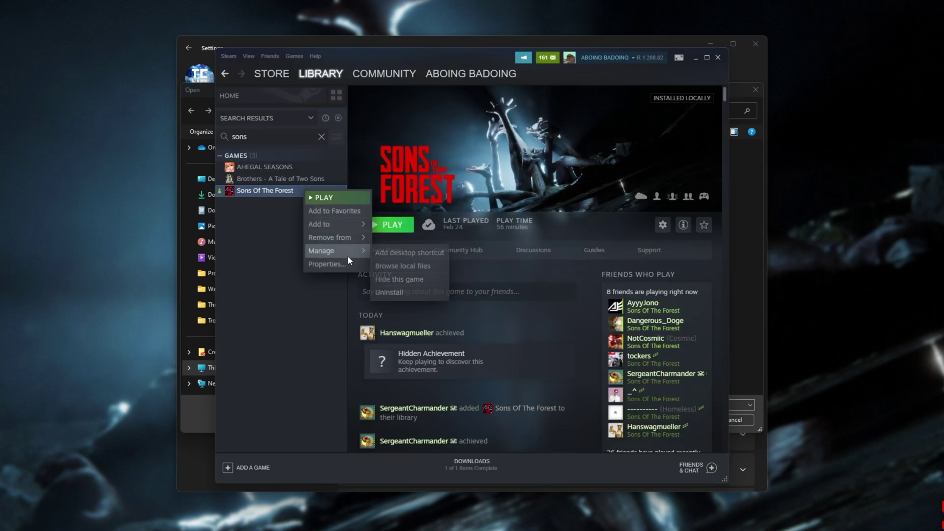
pyautogui.click(415, 263)
pyautogui.click(547, 136)
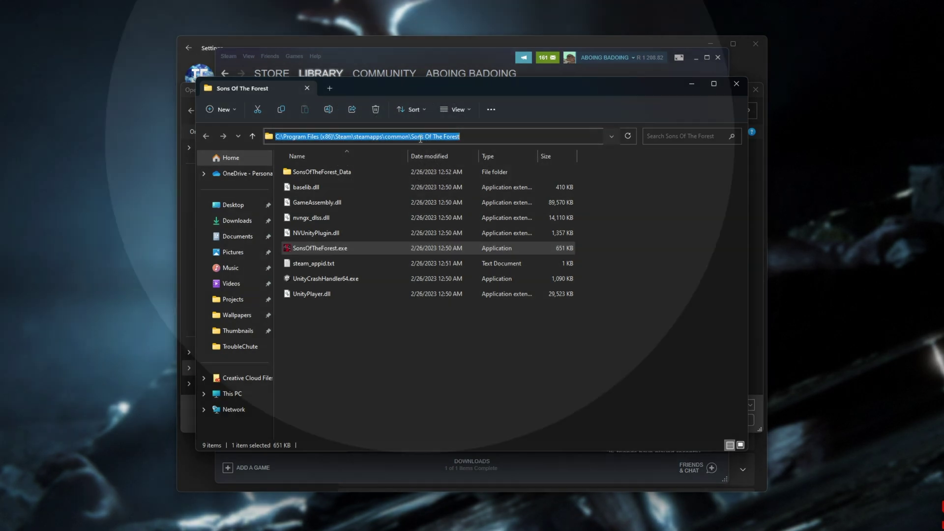
pyautogui.rightClick(420, 139)
pyautogui.click(440, 173)
pyautogui.click(758, 180)
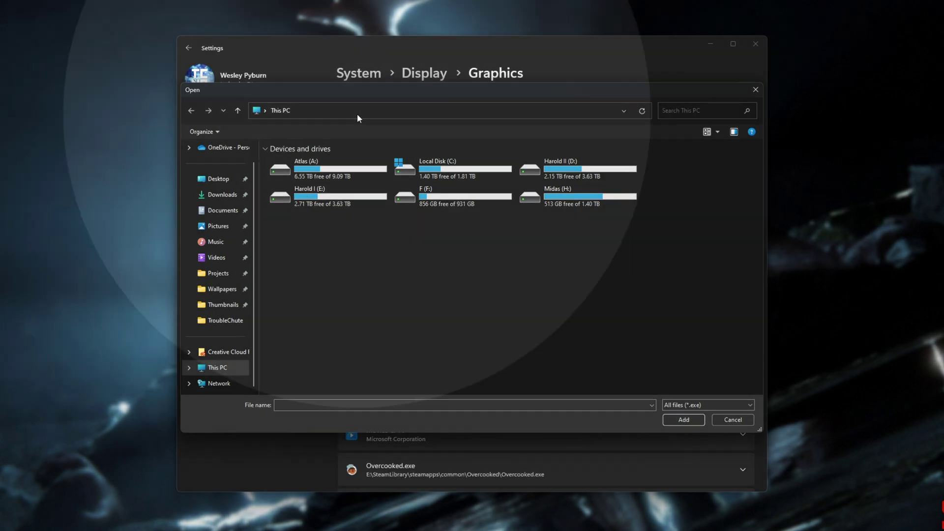
# - Go to the copied Sons Of The Forest folder path in the file dialog and add SonsOfTheForest.exe to the graphics app list
pyautogui.click(356, 114)
pyautogui.rightClick(357, 113)
pyautogui.click(406, 157)
pyautogui.press('Return')
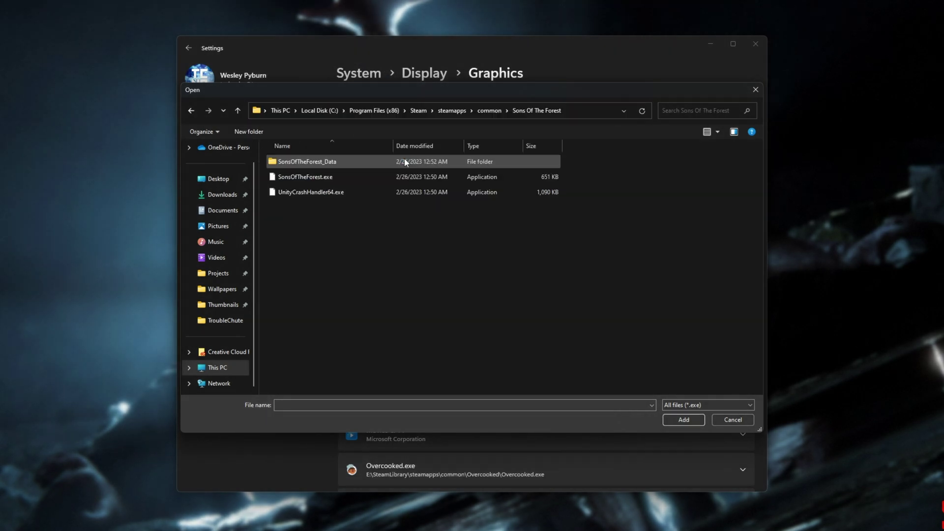
pyautogui.click(347, 178)
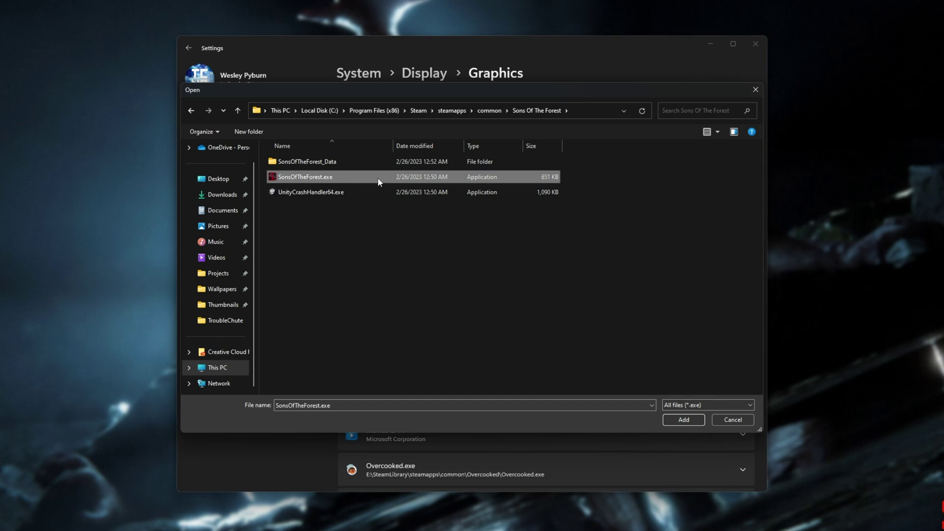
pyautogui.click(684, 419)
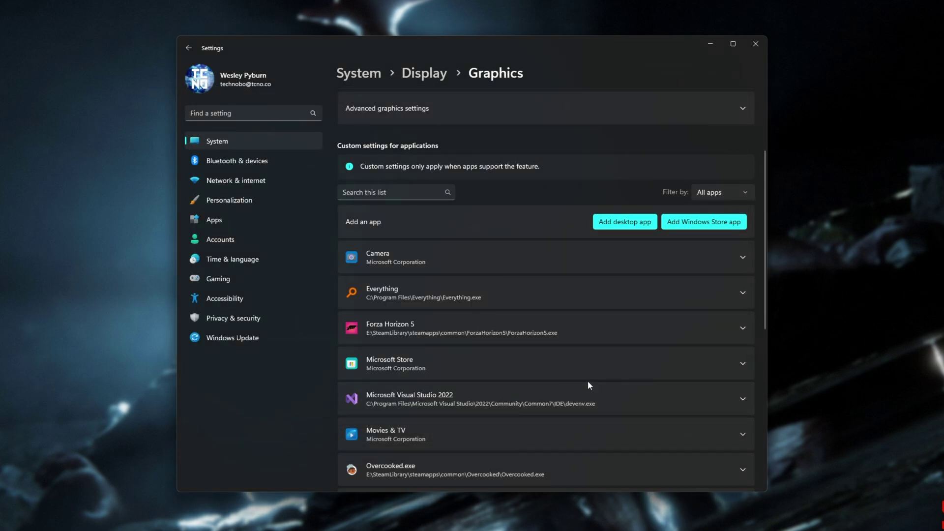
# - Set the GPU preference of SonsOfTheForest.exe to High Performance (NVIDIA GeForce RTX 3080 Ti)
pyautogui.scroll(-6, 587, 384)
pyautogui.click(491, 230)
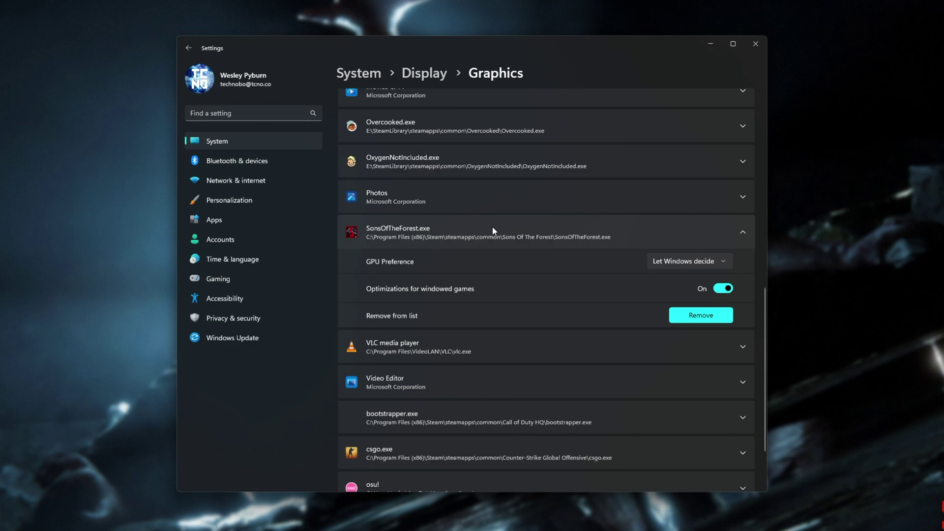
pyautogui.click(691, 265)
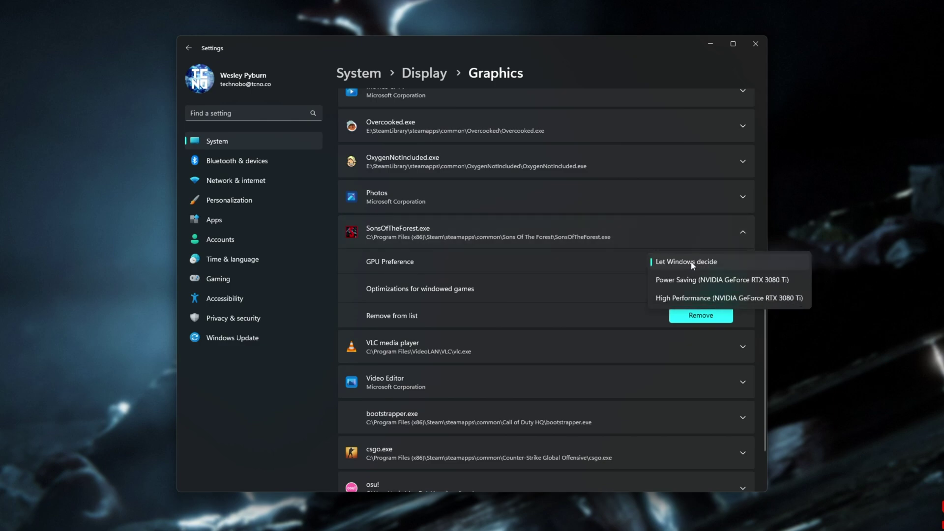
pyautogui.click(699, 299)
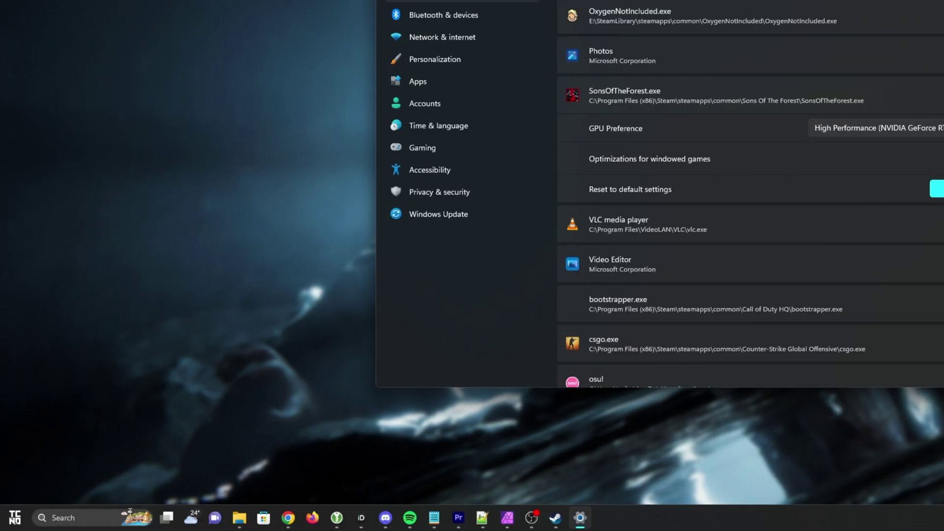
# - Search Windows for "performance", open the advanced Performance Options and bring up the virtual memory settings
pyautogui.click(140, 511)
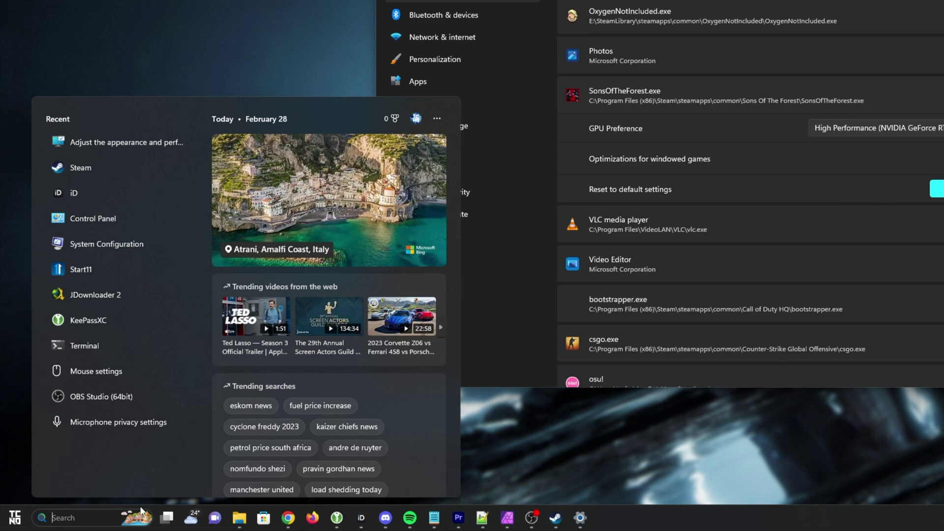
pyautogui.write('performance')
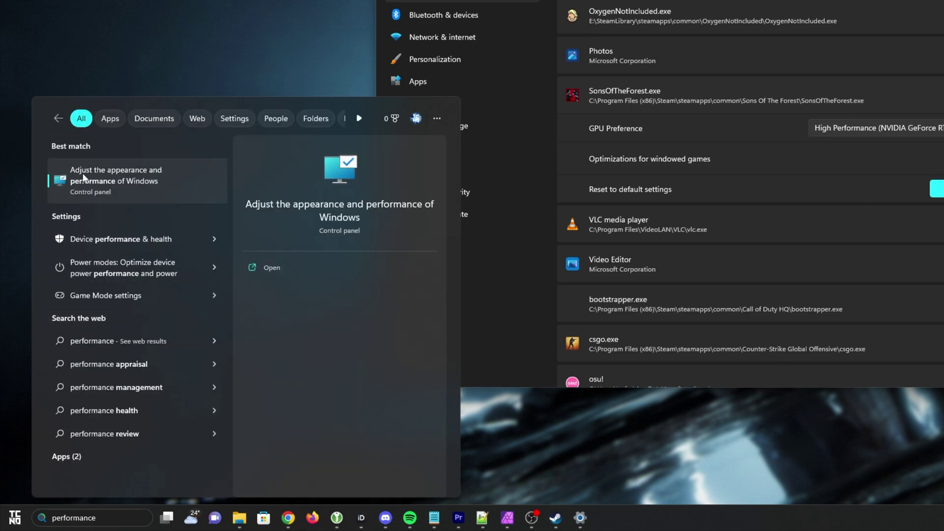
pyautogui.click(150, 183)
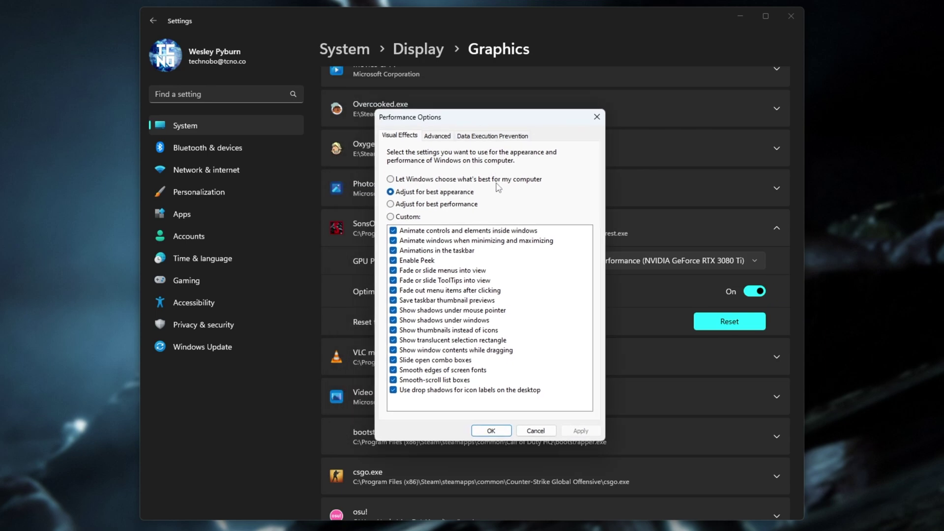
pyautogui.click(420, 125)
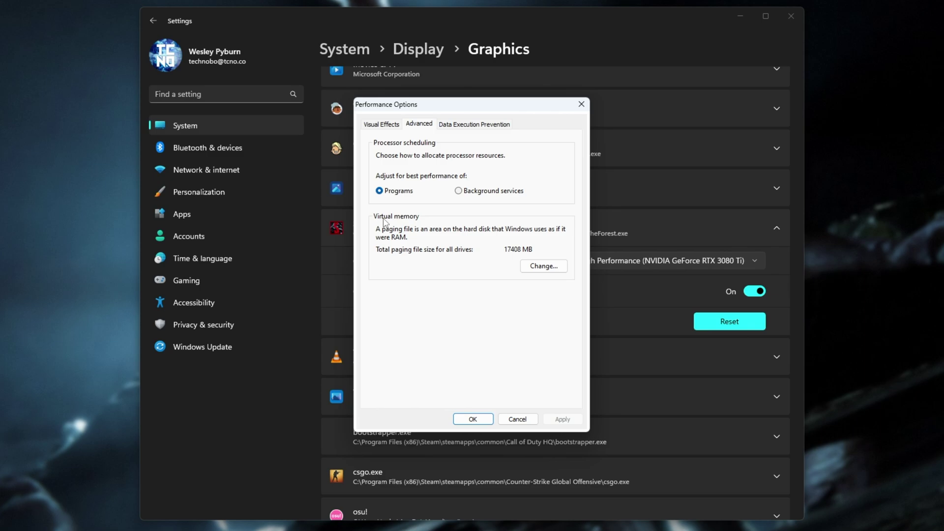
pyautogui.click(530, 268)
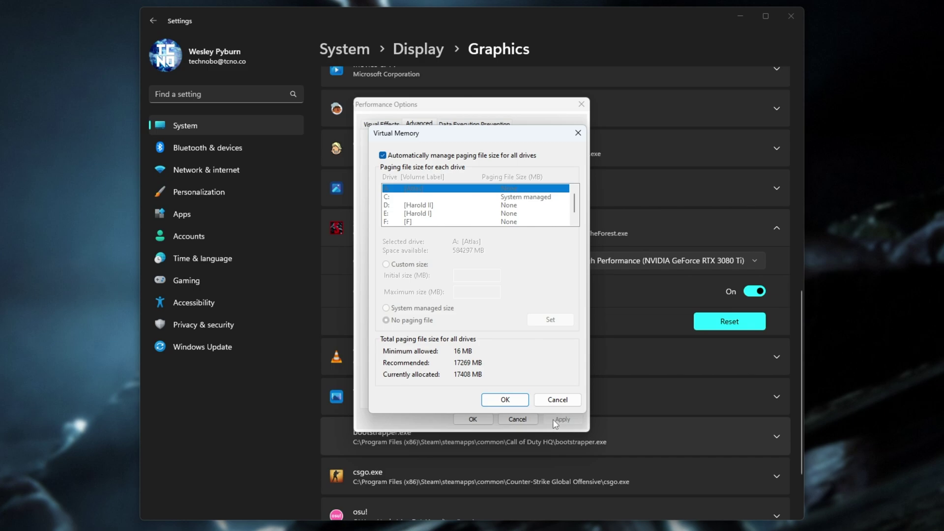
# - Turn off automatic paging file management and give drive C: a custom paging file of 12000 MB initial and 16000 MB maximum size
pyautogui.click(419, 158)
pyautogui.click(425, 197)
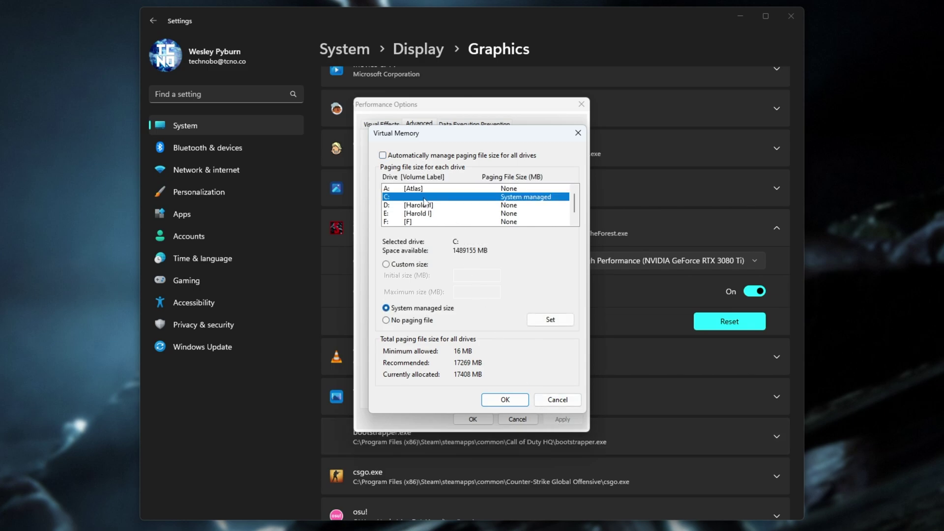
pyautogui.click(415, 264)
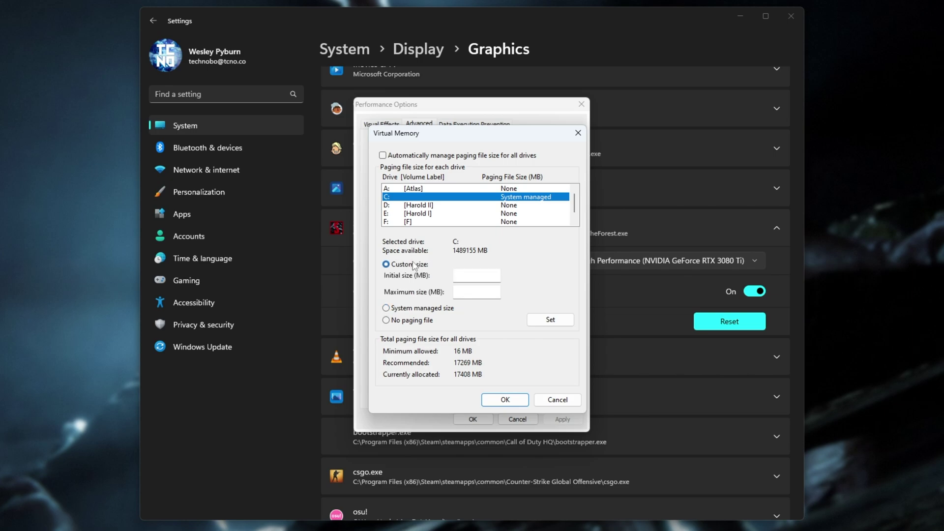
pyautogui.click(471, 276)
pyautogui.write('12000')
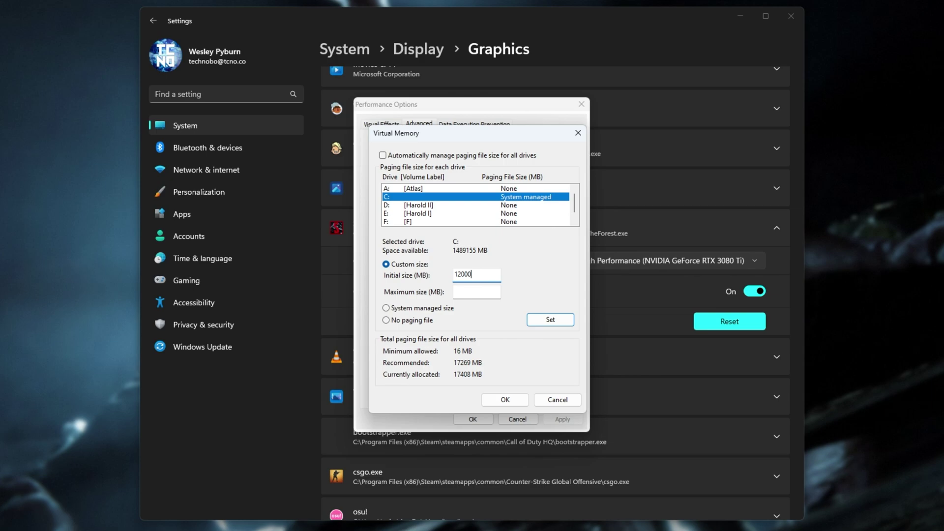
pyautogui.press('Tab')
pyautogui.write('16000')
pyautogui.click(568, 320)
pyautogui.click(505, 399)
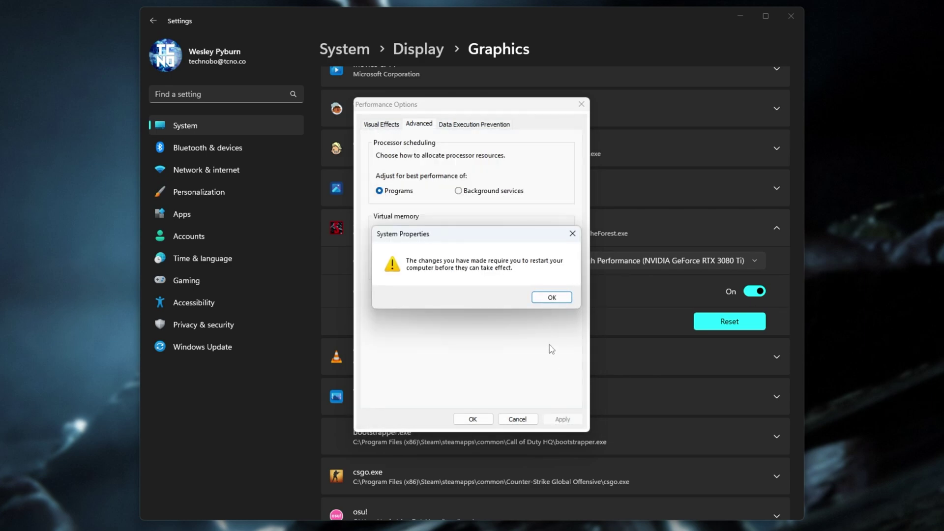
# - Acknowledge the restart notice, apply the performance options and close them along with the graphics settings window
pyautogui.click(550, 295)
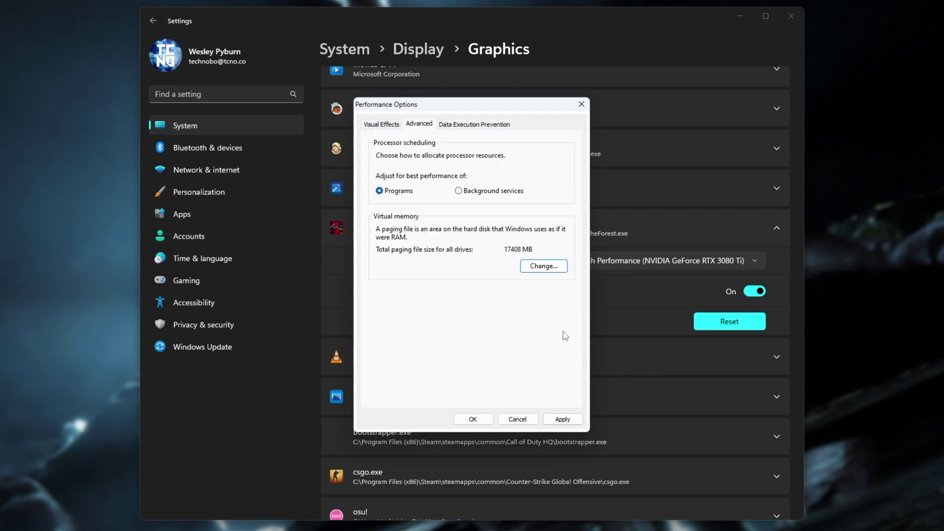
pyautogui.click(570, 420)
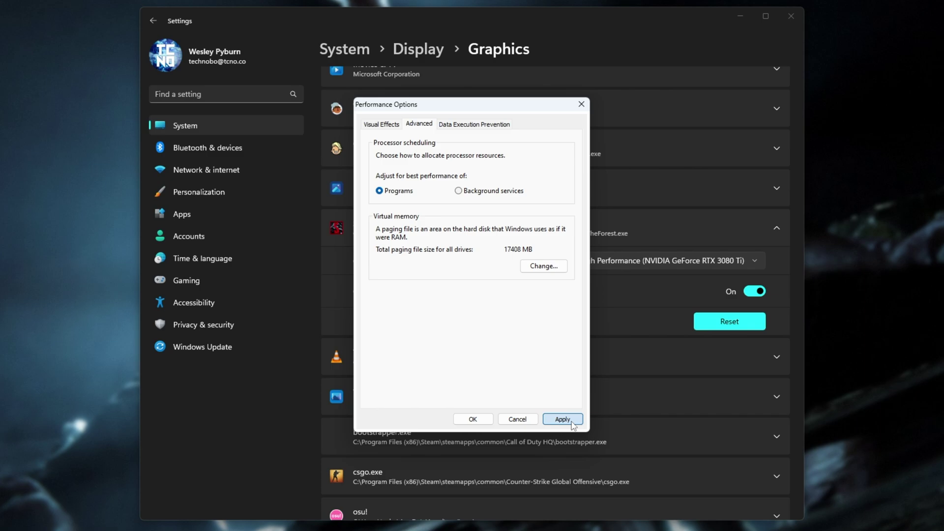
pyautogui.click(482, 420)
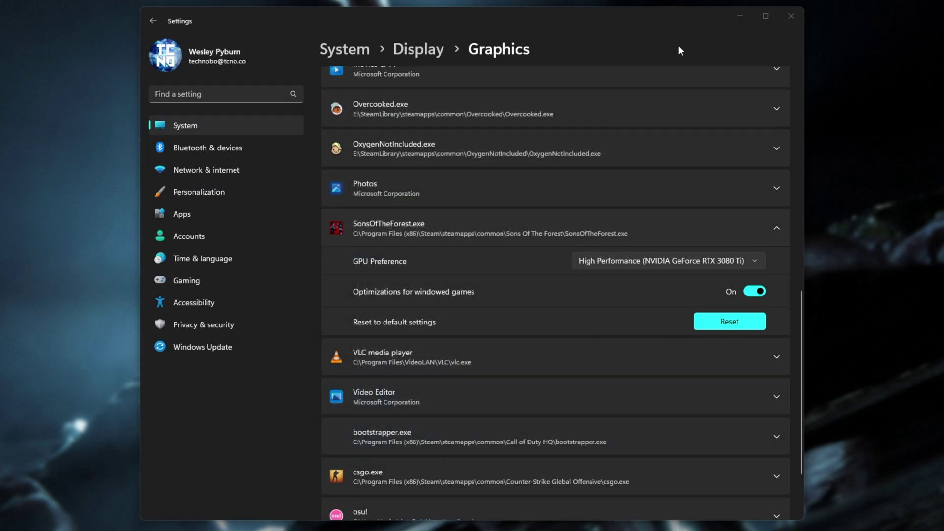
pyautogui.click(793, 20)
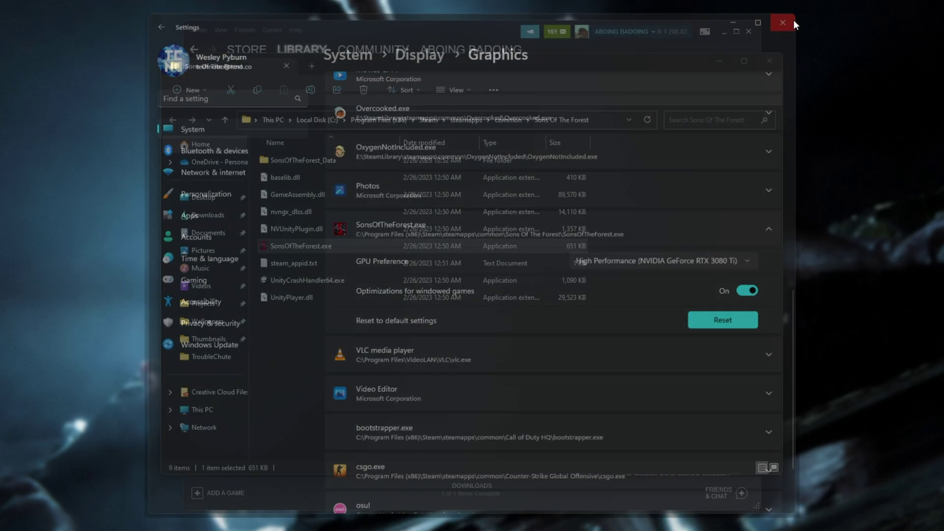
# - Switch to Steam and open the local files properties of Sons Of The Forest
pyautogui.click(470, 32)
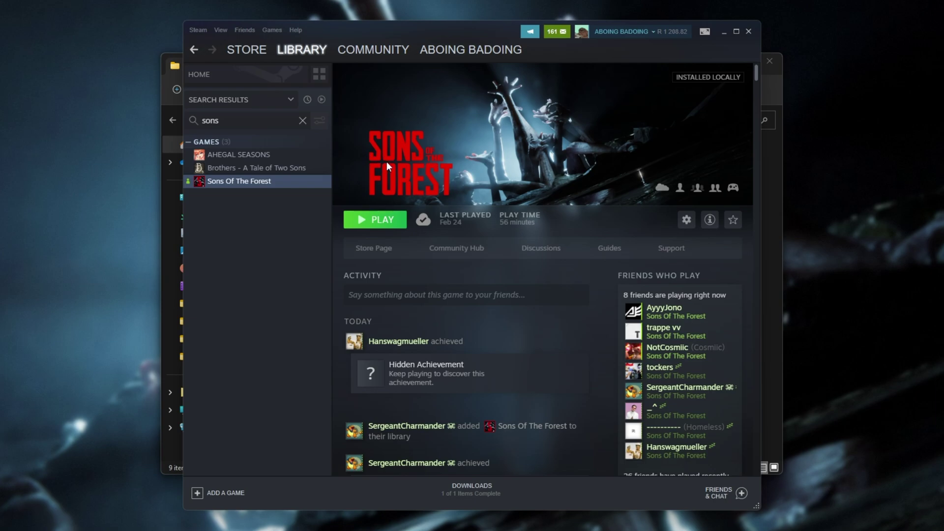
pyautogui.rightClick(260, 180)
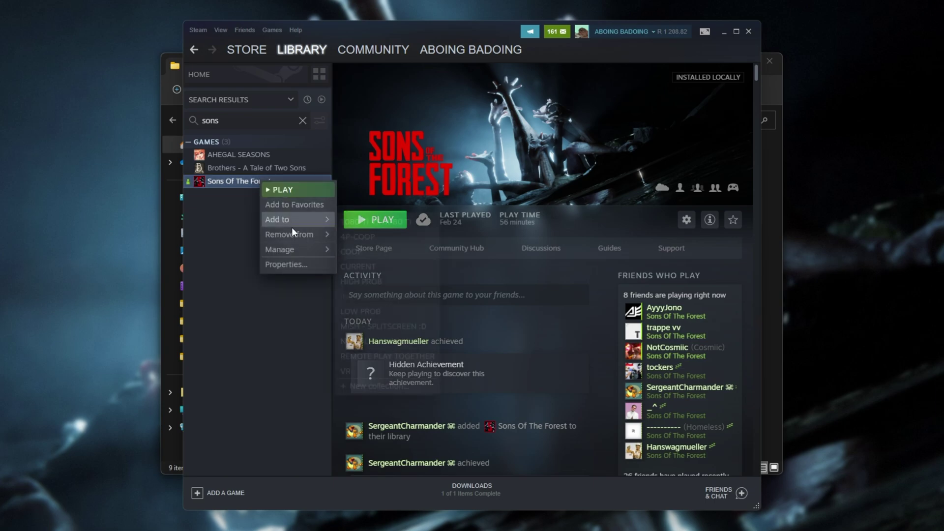
pyautogui.click(297, 265)
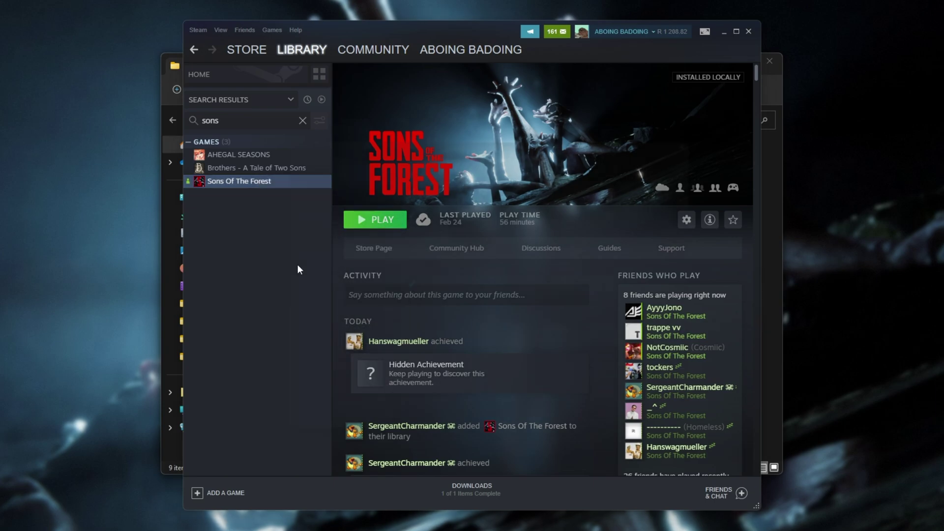
pyautogui.click(310, 202)
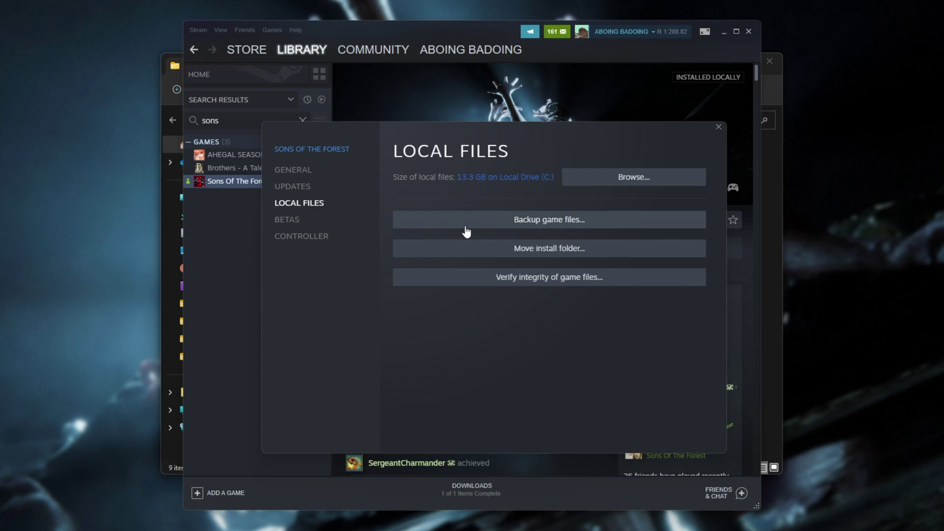
# - Check which target drives are offered for moving the install folder, cancel the move, and put the game's properties and Steam away
pyautogui.click(552, 252)
pyautogui.click(447, 286)
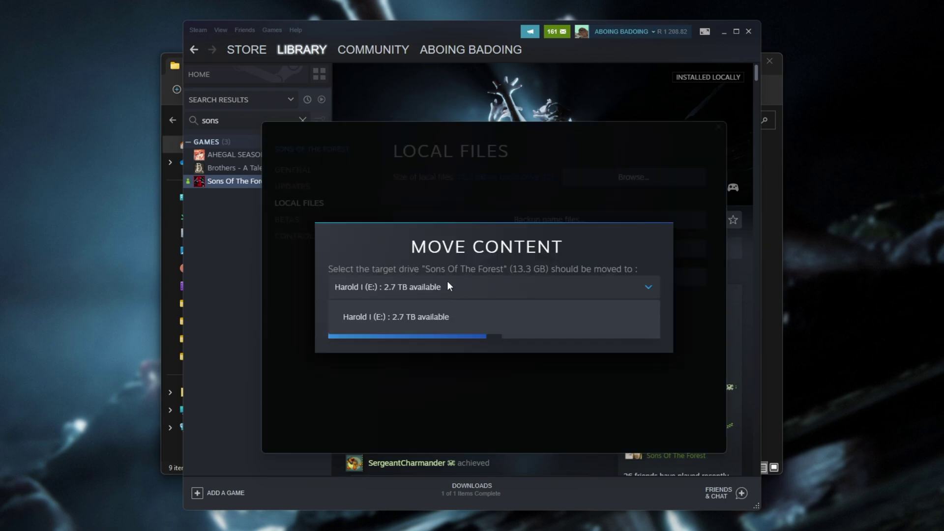
pyautogui.click(449, 285)
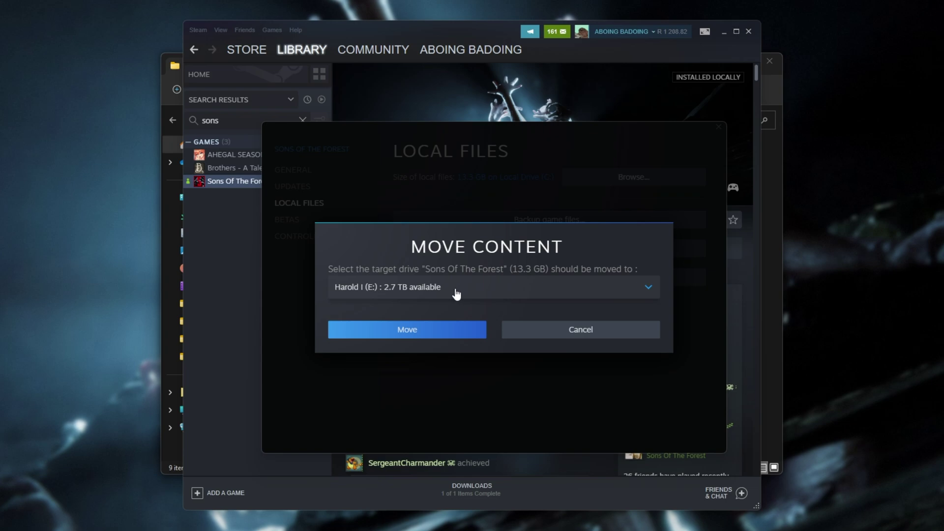
pyautogui.click(521, 336)
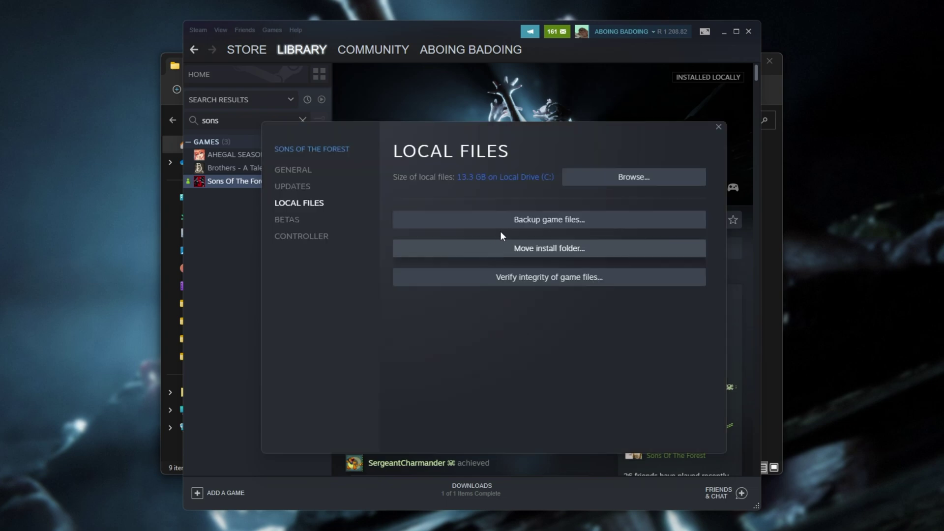
pyautogui.click(718, 127)
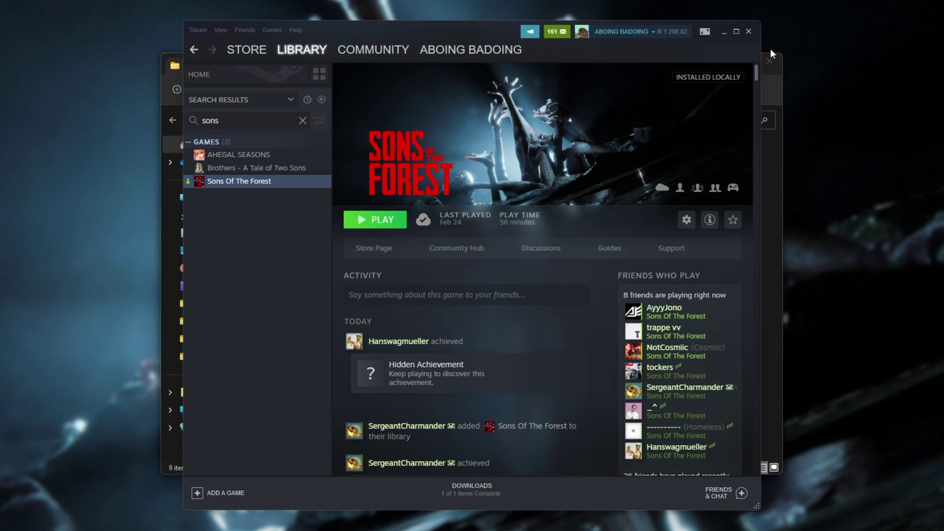
pyautogui.click(723, 34)
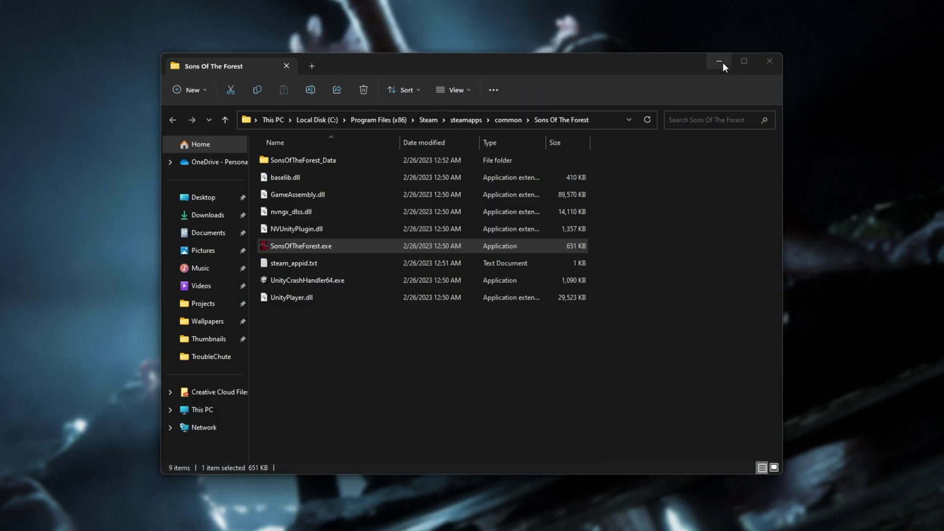